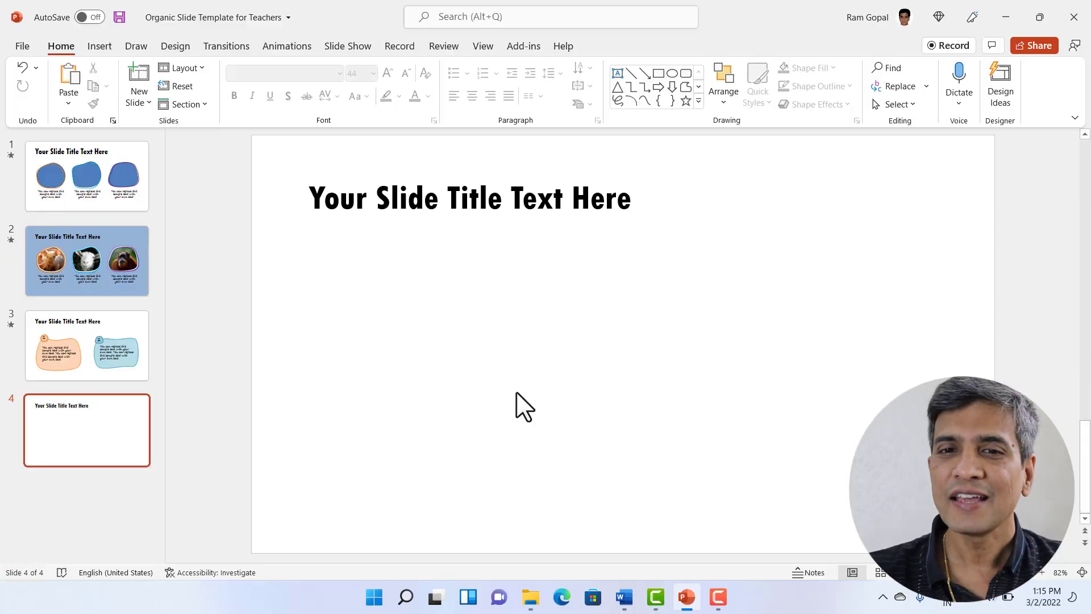
Draw a rectangle below the slide title and switch it to point editing.
click(659, 74)
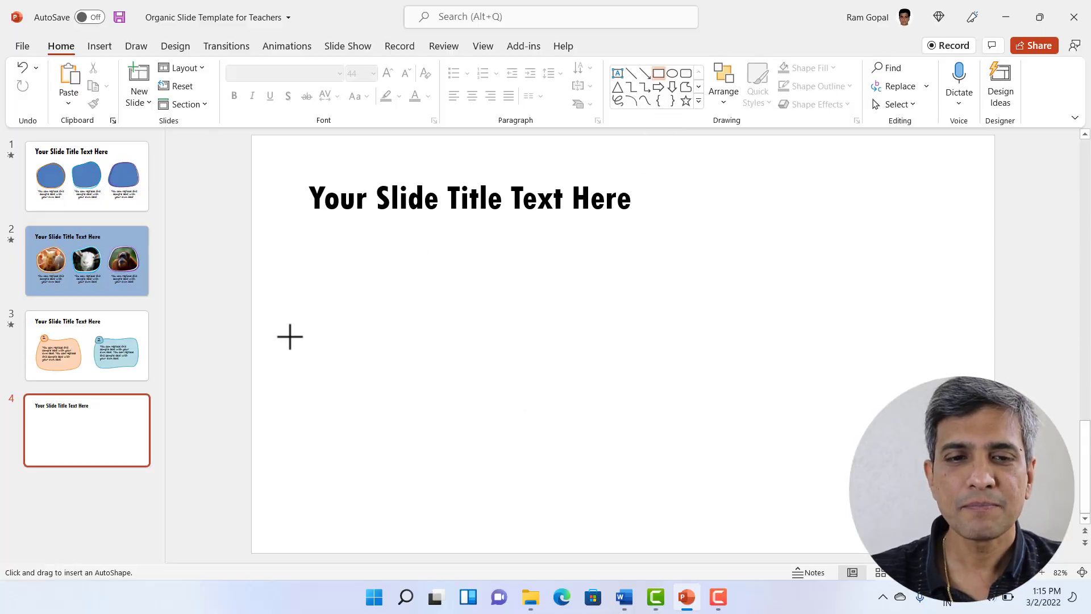
drag(342, 273, 554, 446)
right_click(476, 323)
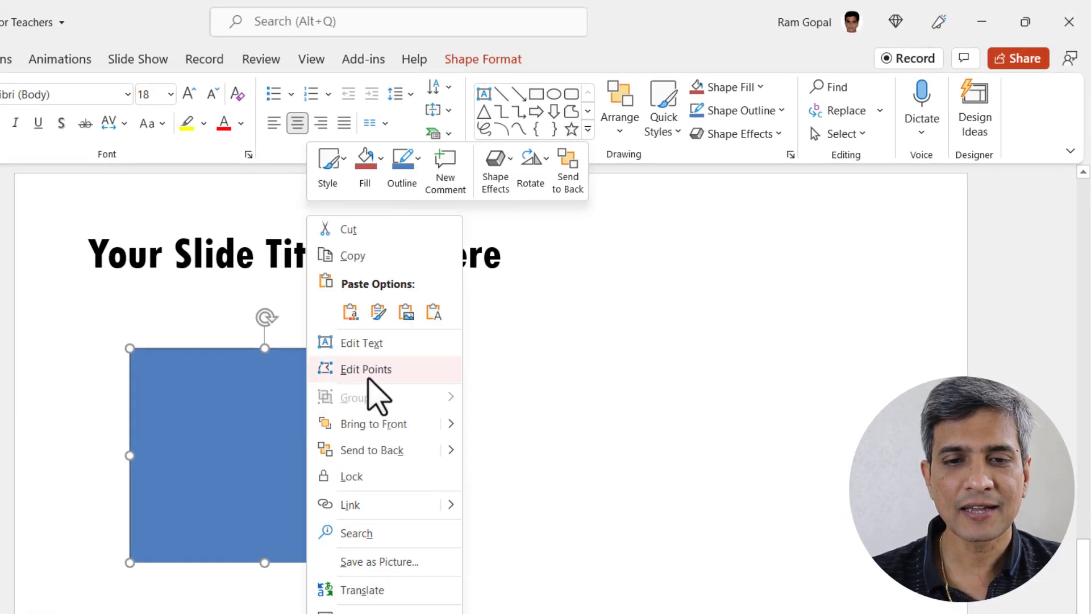
click(396, 369)
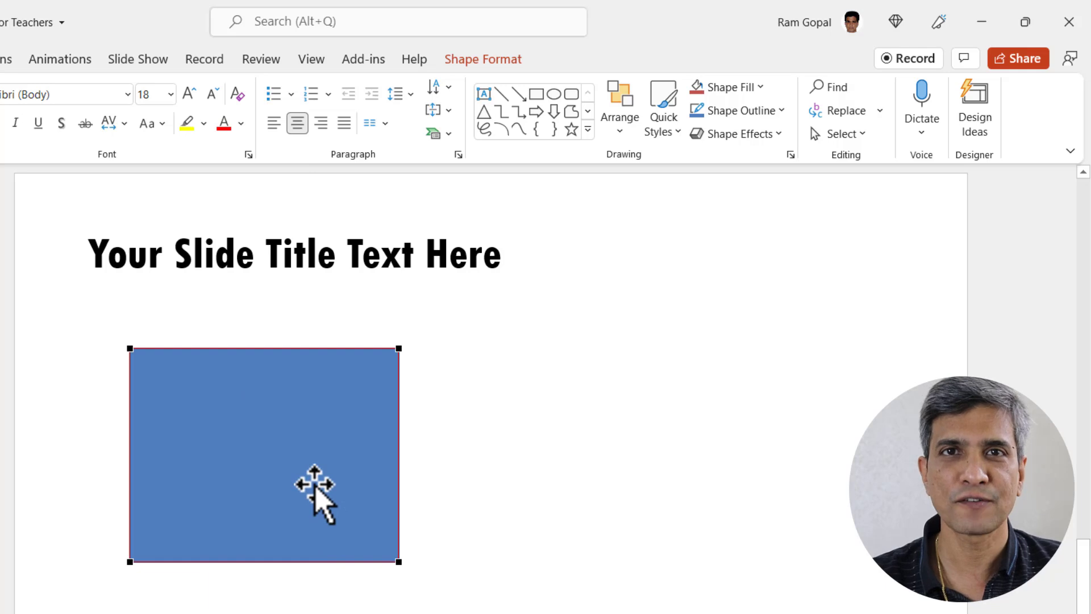
Make the rectangle's top-right and top-left corners smooth points.
right_click(399, 351)
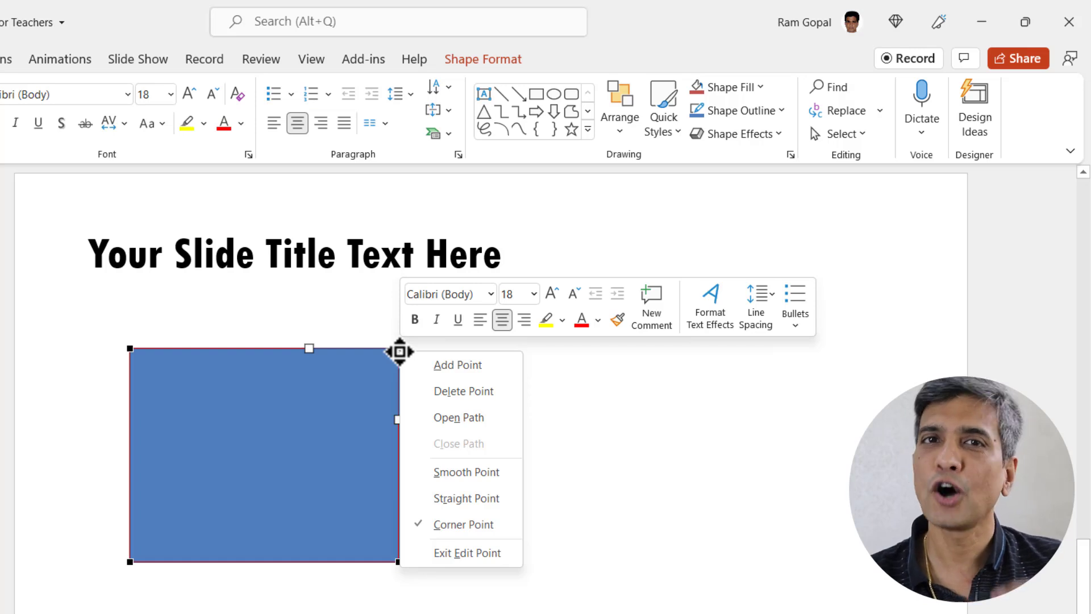
click(453, 481)
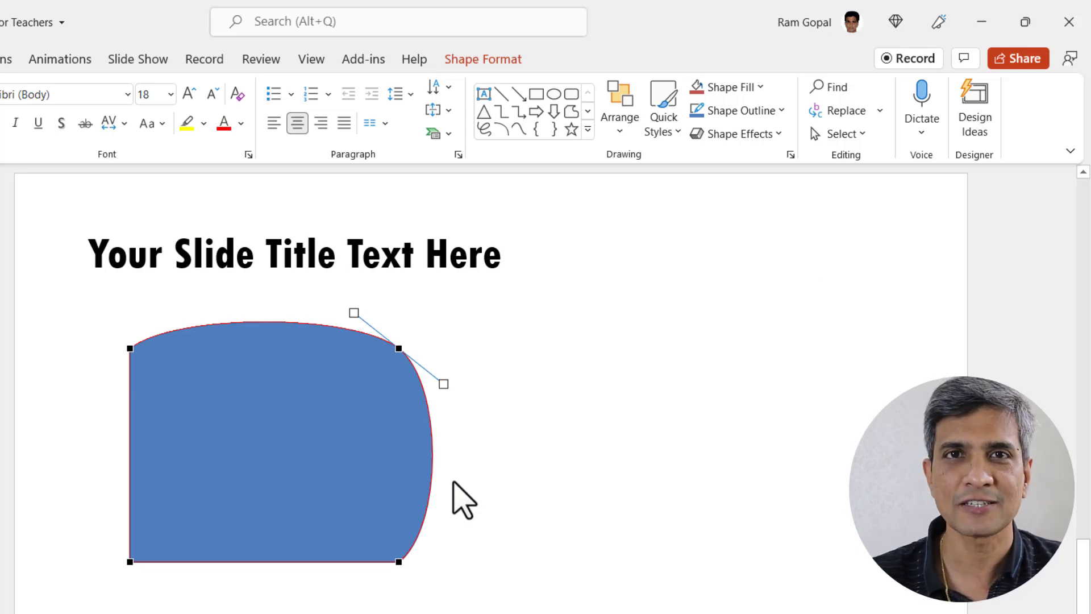
right_click(136, 350)
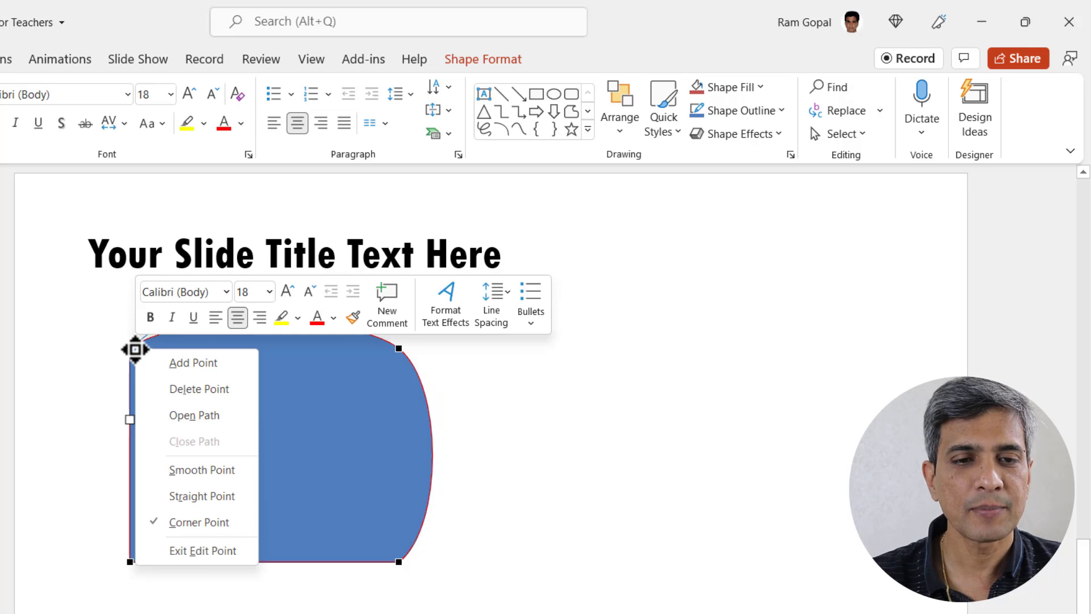
click(203, 472)
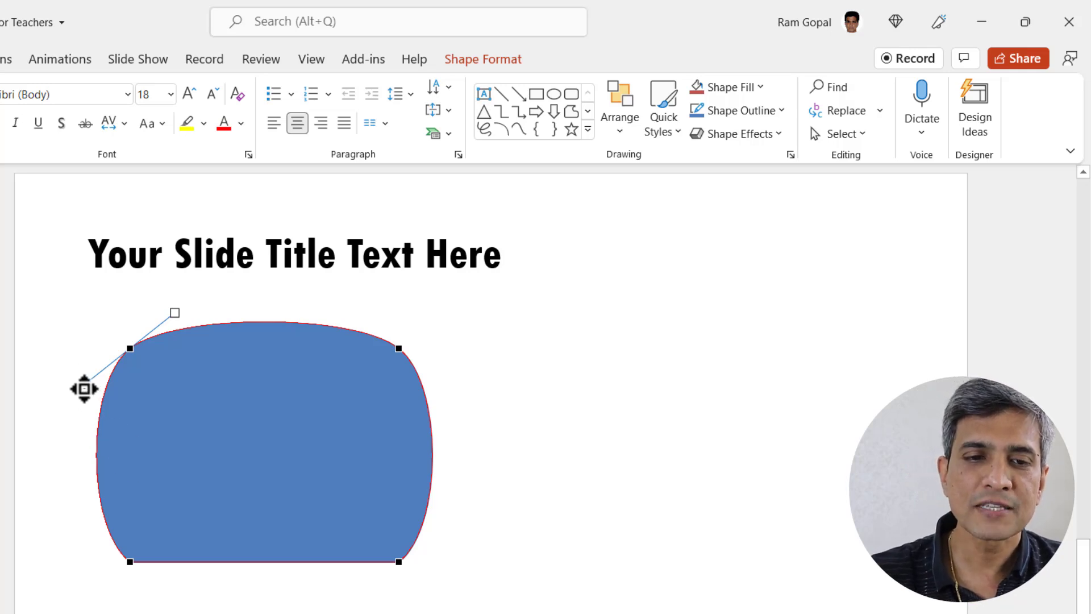
Drag the top-left point's tangent handle down and left so the left side bulges outward.
drag(84, 388, 80, 428)
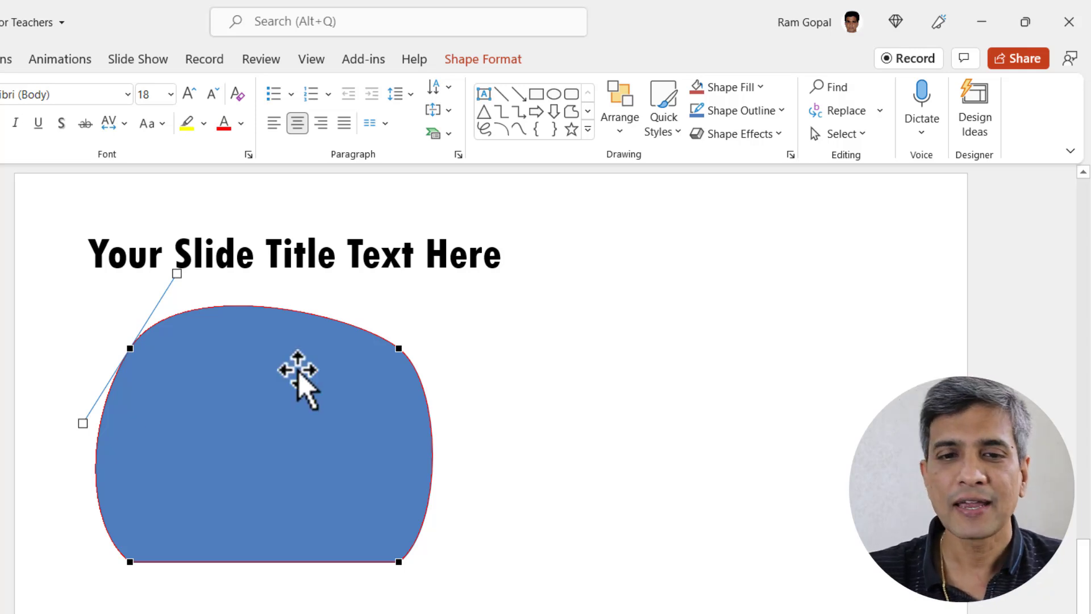
Add a top-edge point for a raised top-left bump and top-right dip, then curve the bottom edge.
right_click(294, 312)
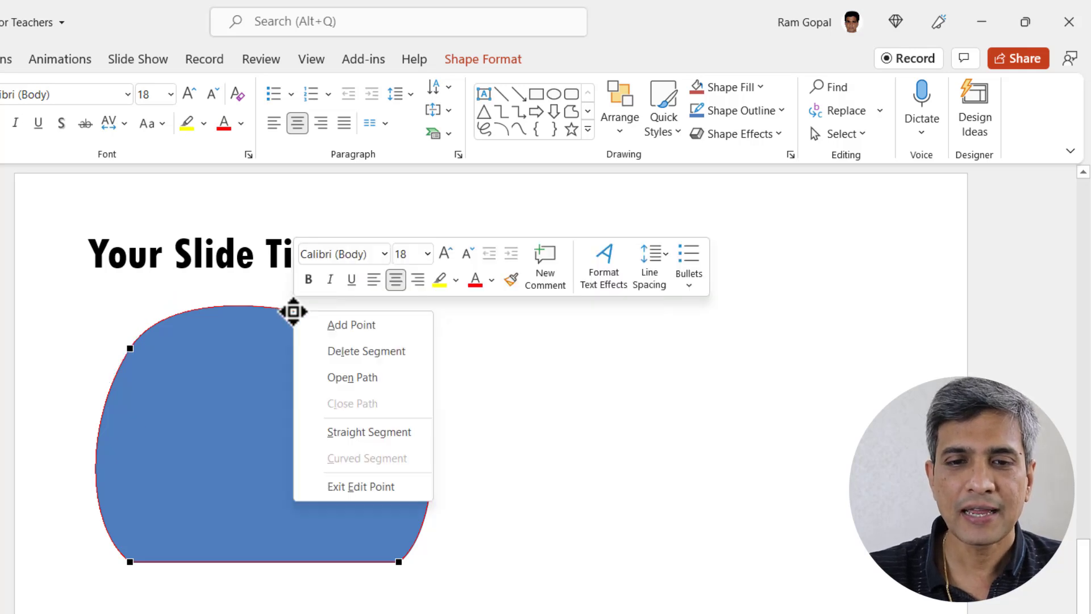
click(351, 325)
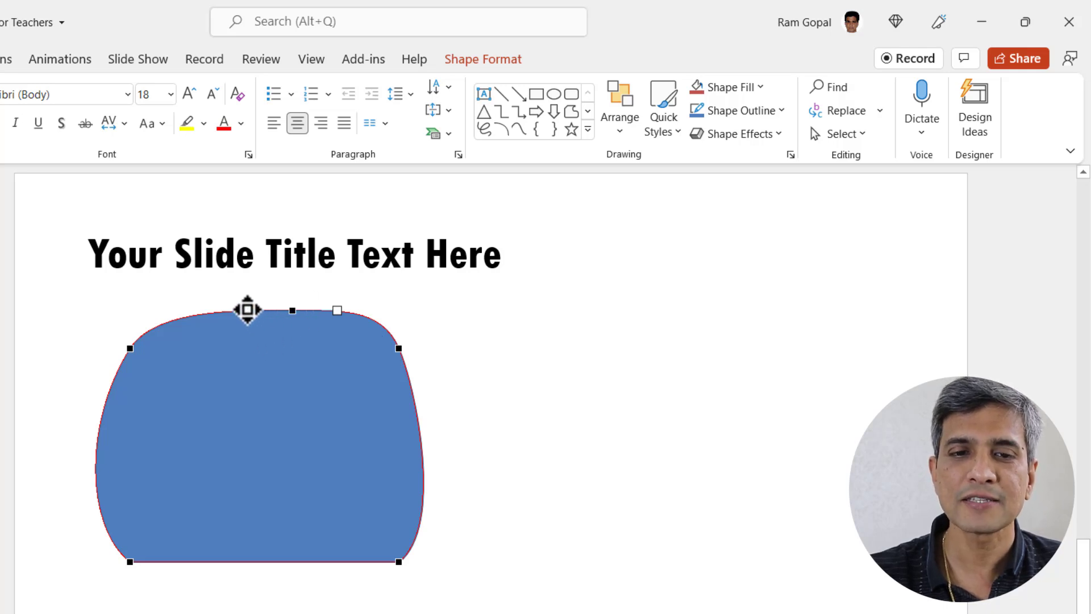
drag(247, 310, 256, 241)
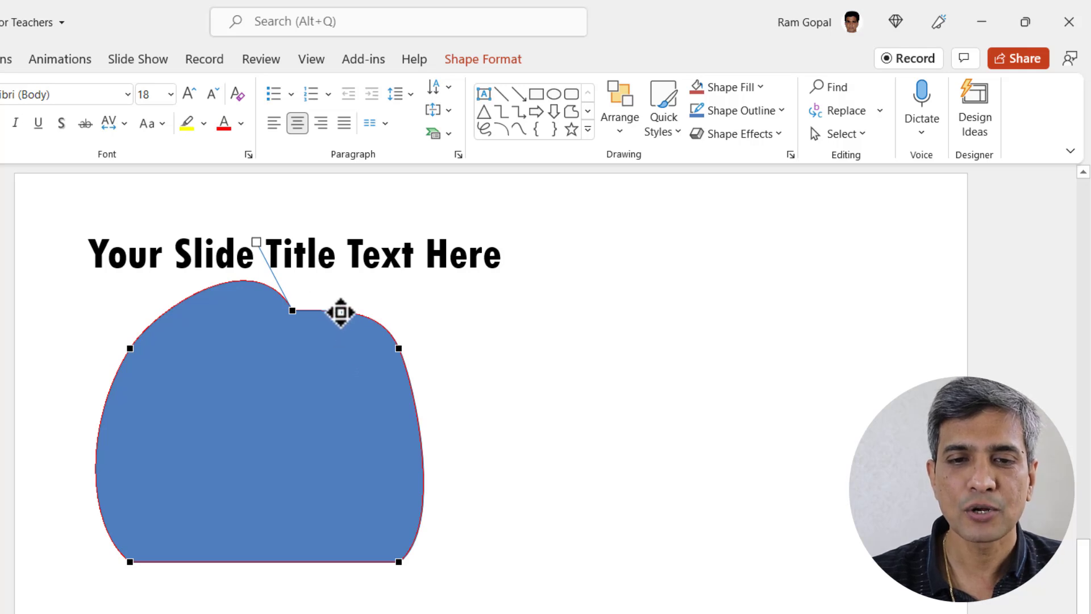
drag(341, 312, 341, 366)
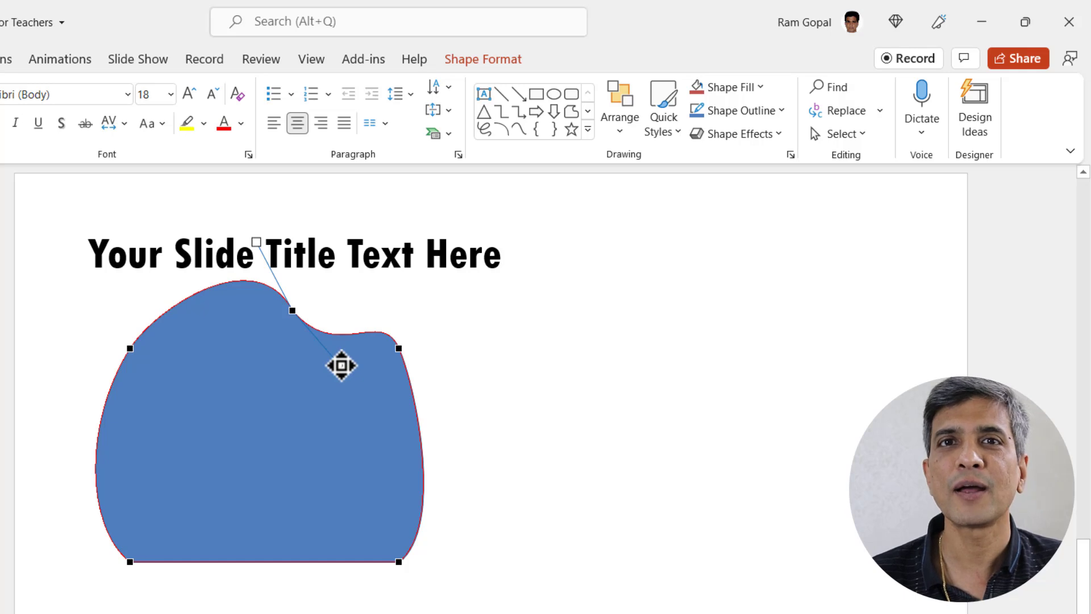
click(301, 486)
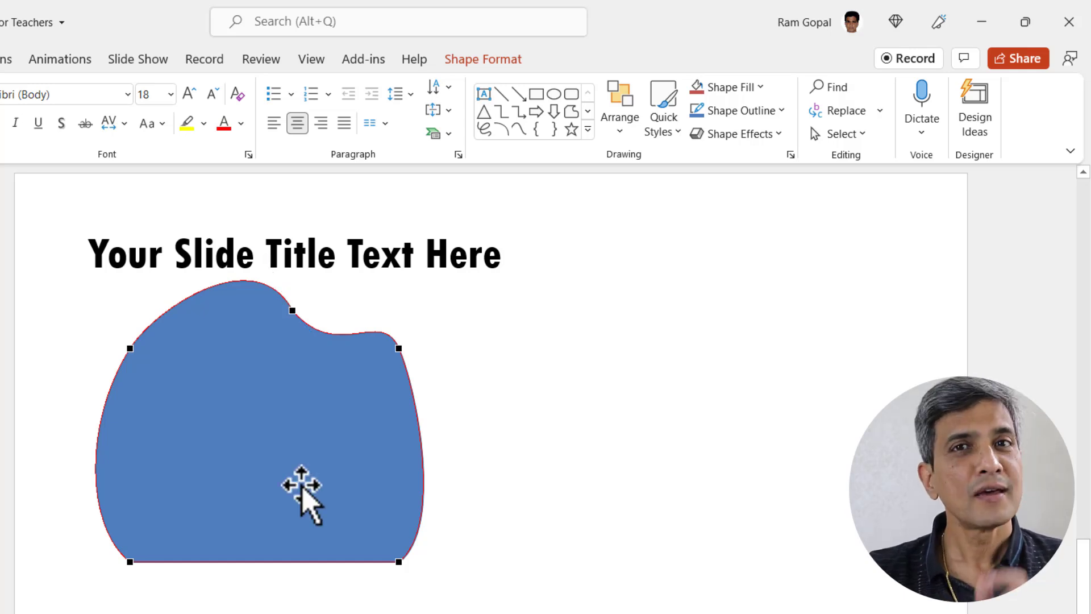
right_click(275, 563)
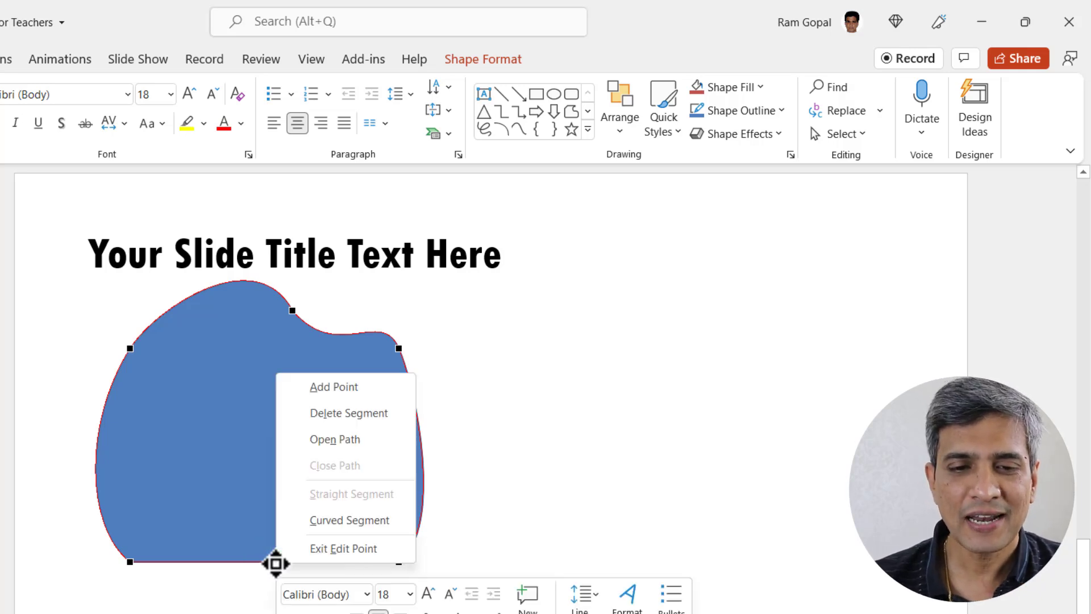
click(348, 521)
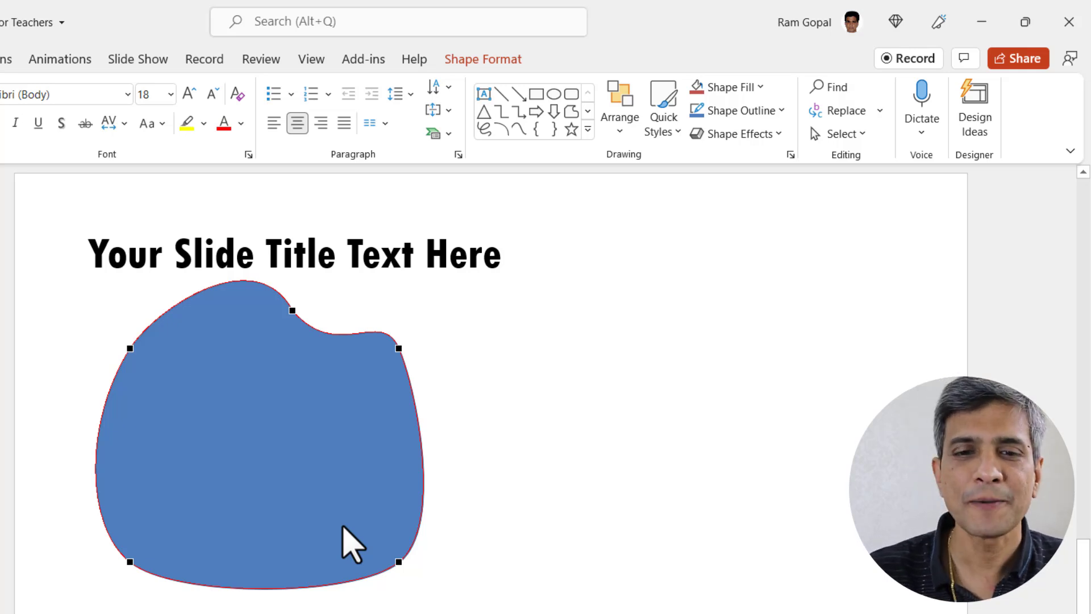
Duplicate the blue blob with Ctrl+D and move the copy to the right side.
click(343, 529)
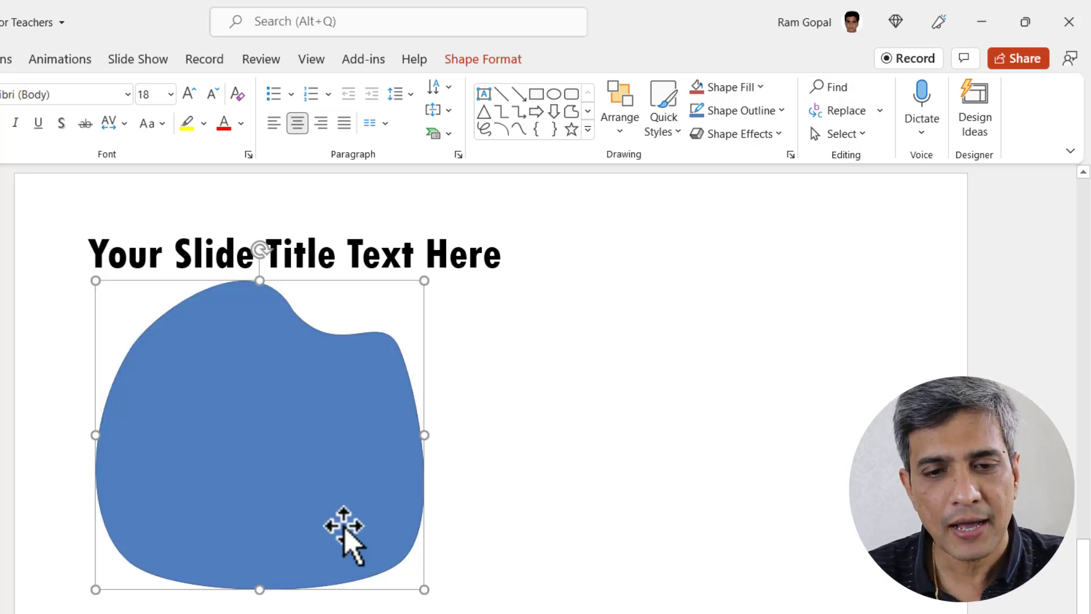
key(ctrl+d)
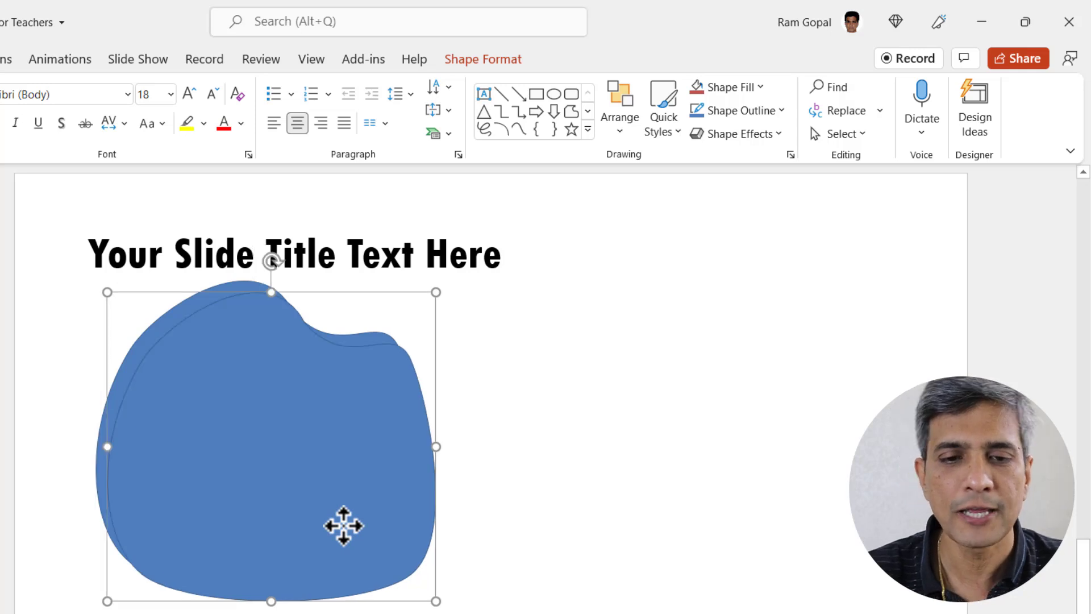
drag(344, 525, 753, 537)
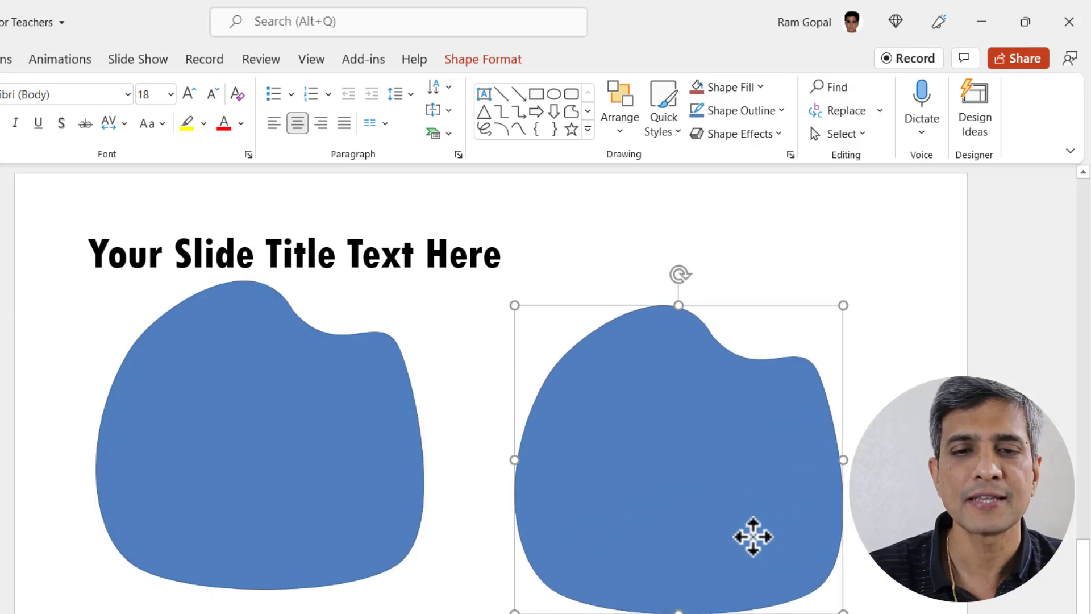
Cut the pig photo to the clipboard.
key(Escape)
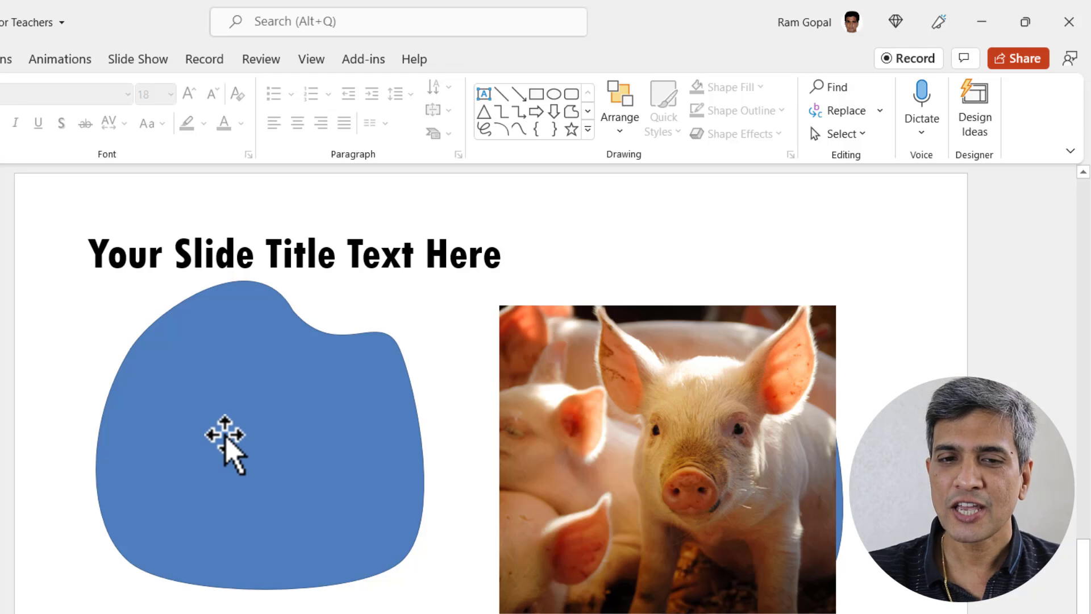
right_click(616, 477)
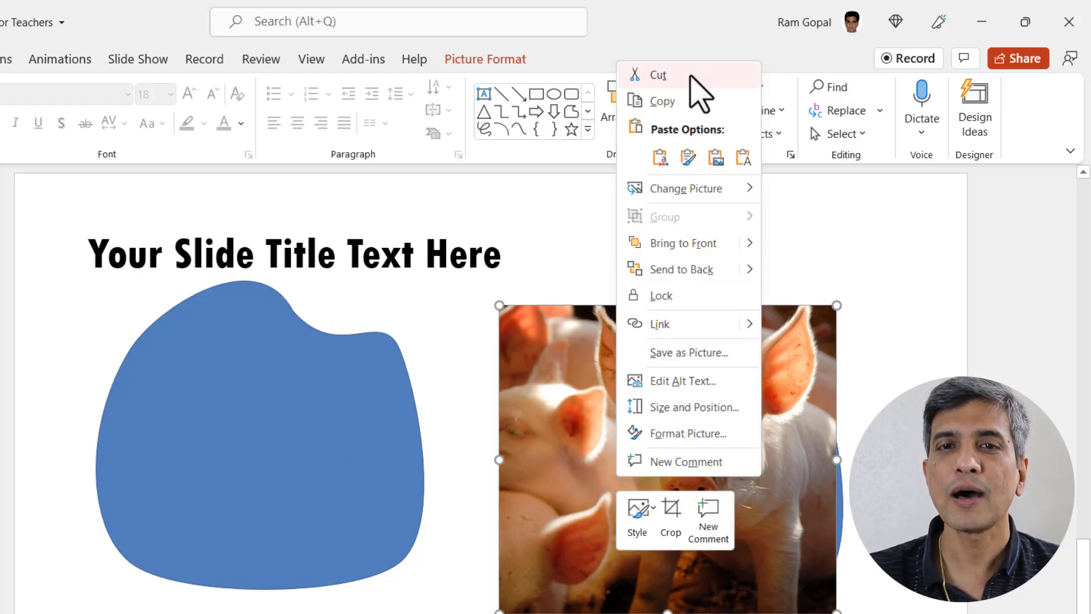
click(658, 75)
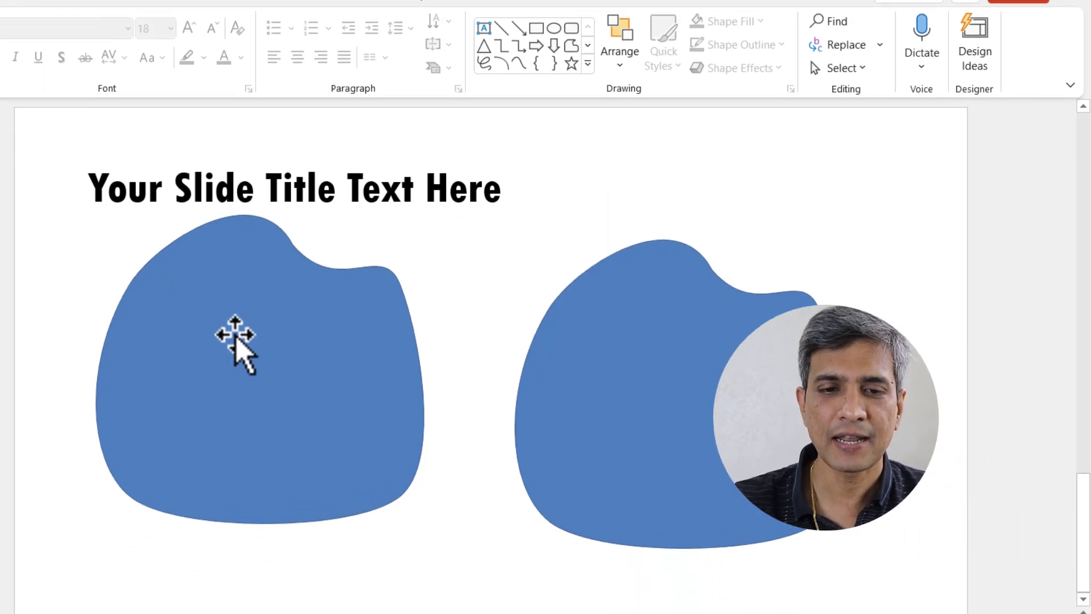
Give the left blob a picture fill using the pig photo from the clipboard.
right_click(235, 400)
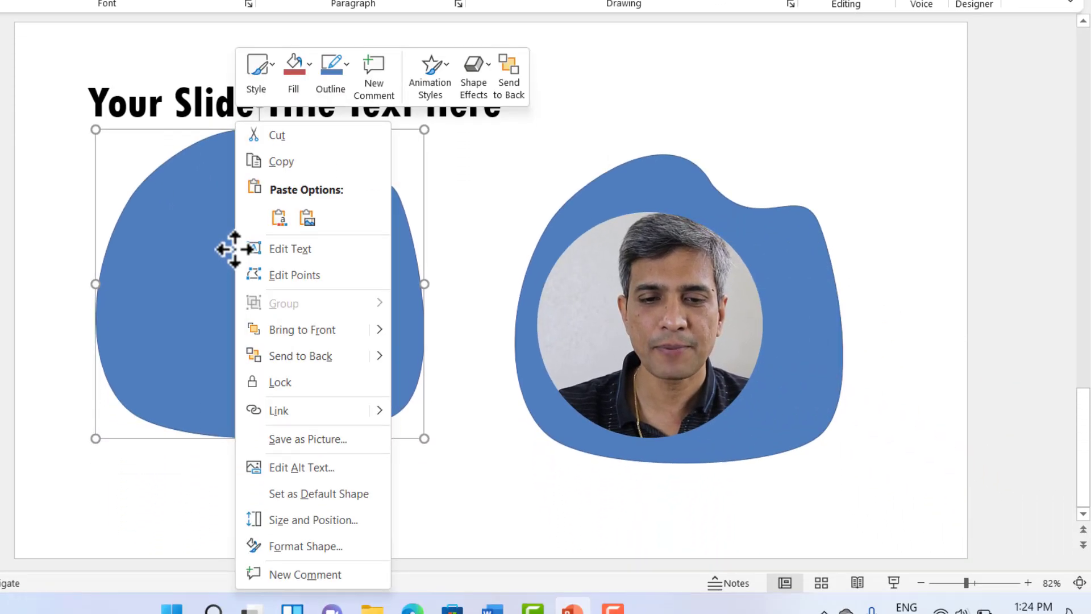
click(320, 540)
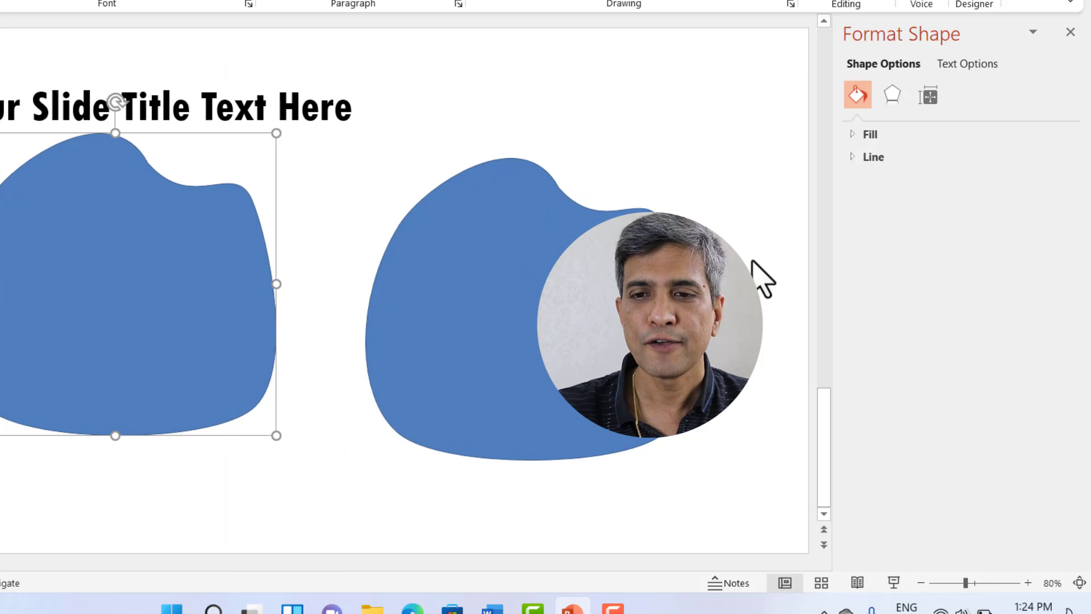
click(870, 135)
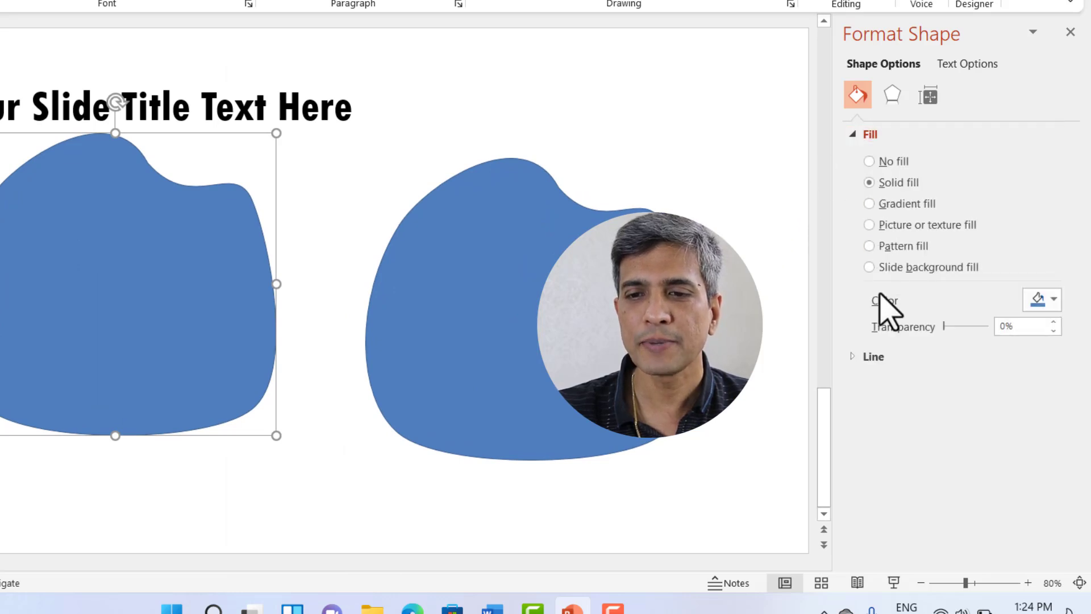
click(900, 226)
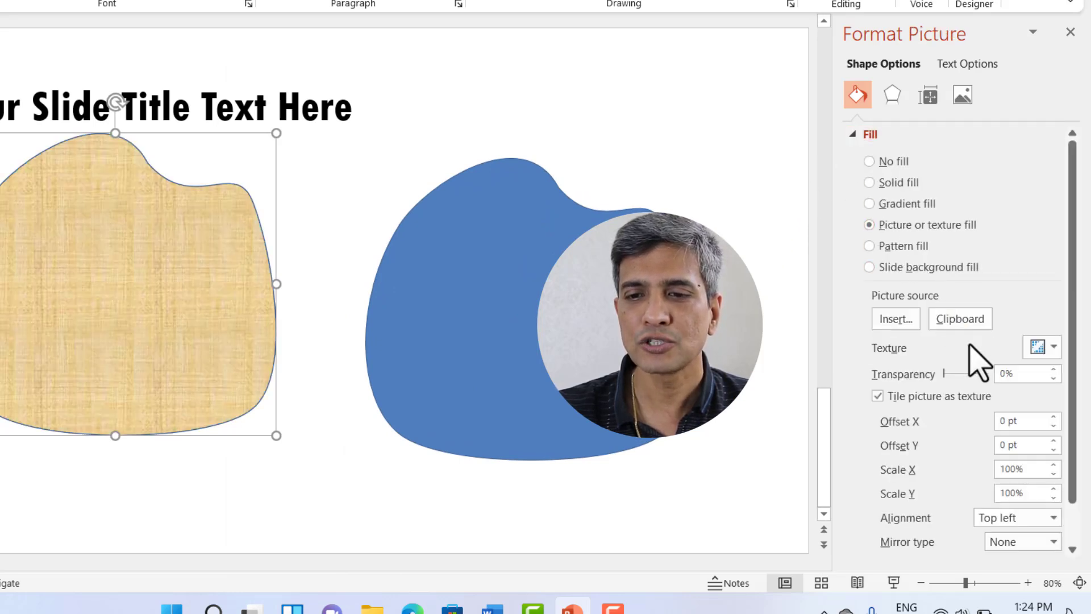
click(975, 325)
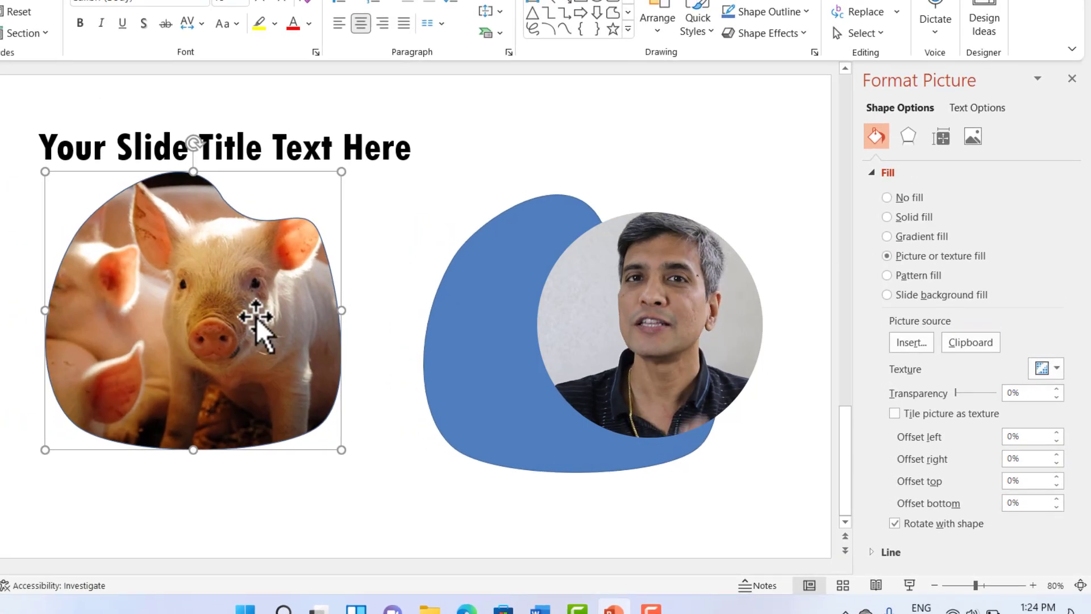
click(908, 136)
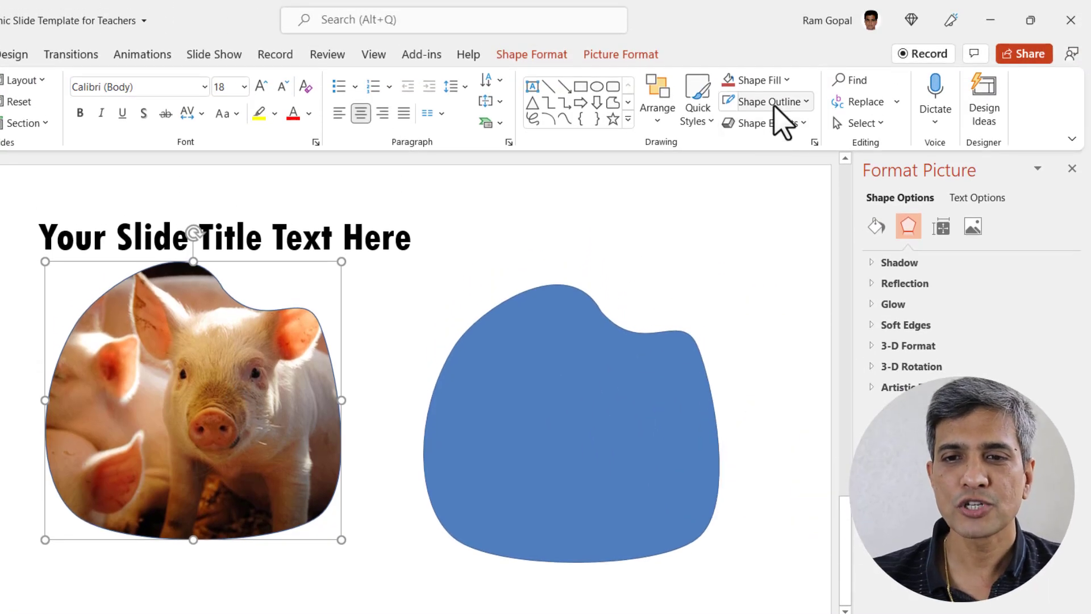
Give the pig picture a white 3 pt outline.
click(775, 16)
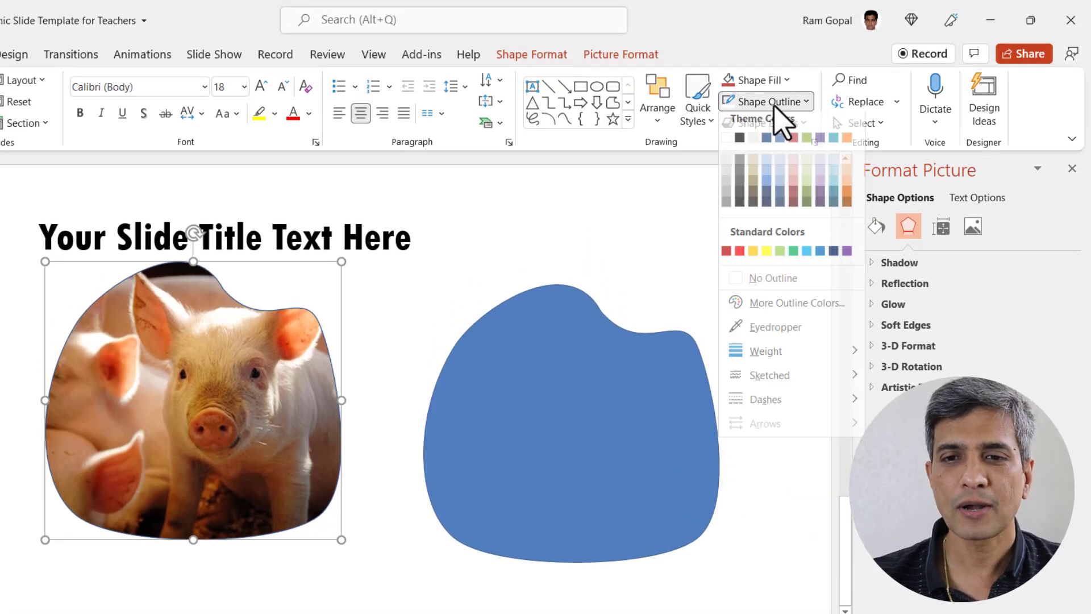
click(739, 137)
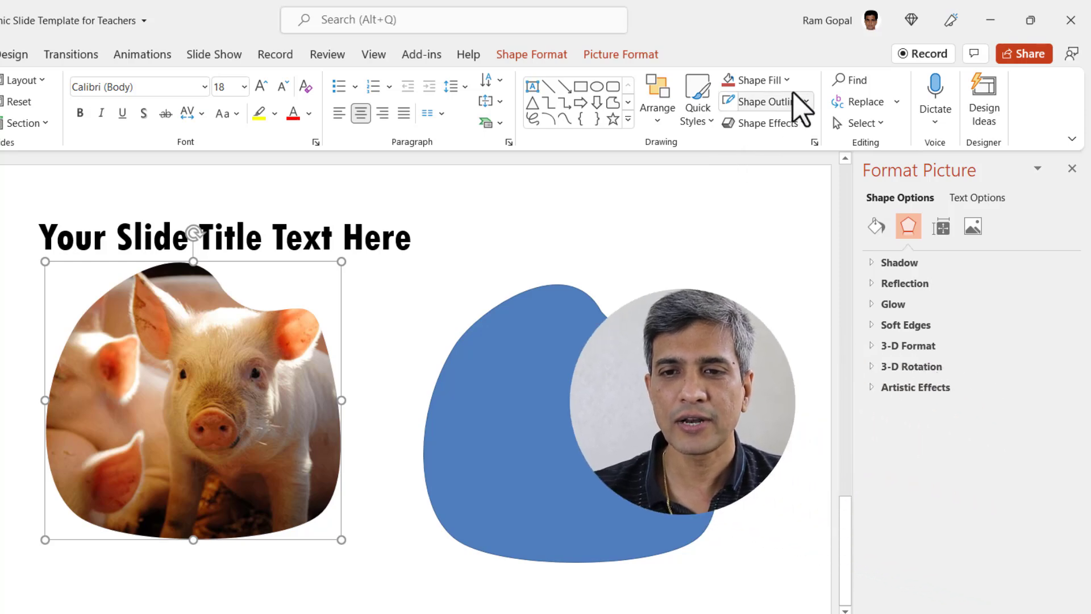
click(790, 105)
mouse_move(763, 365)
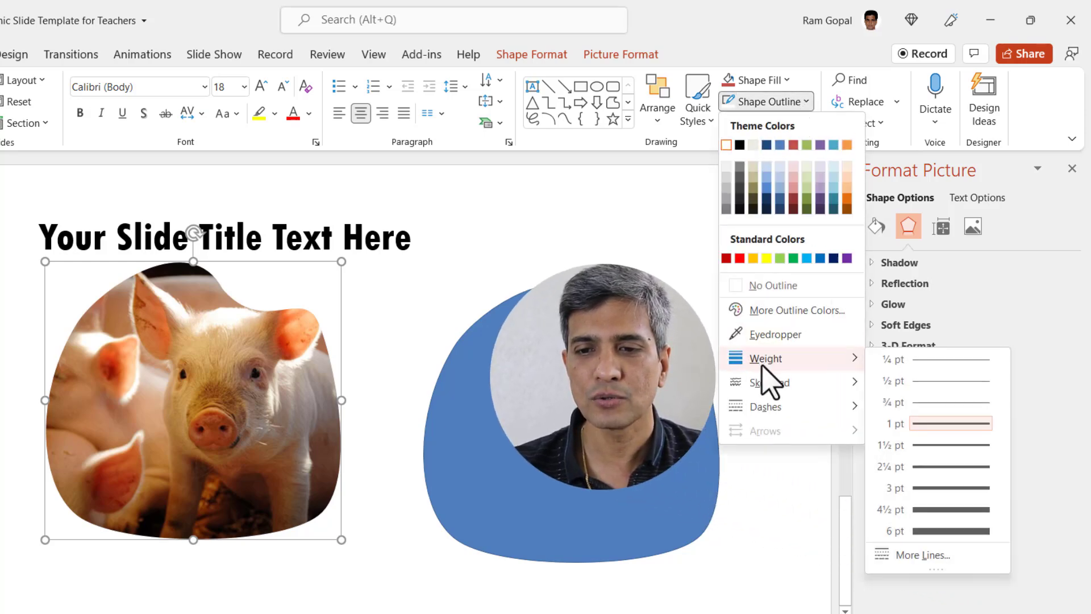
click(949, 489)
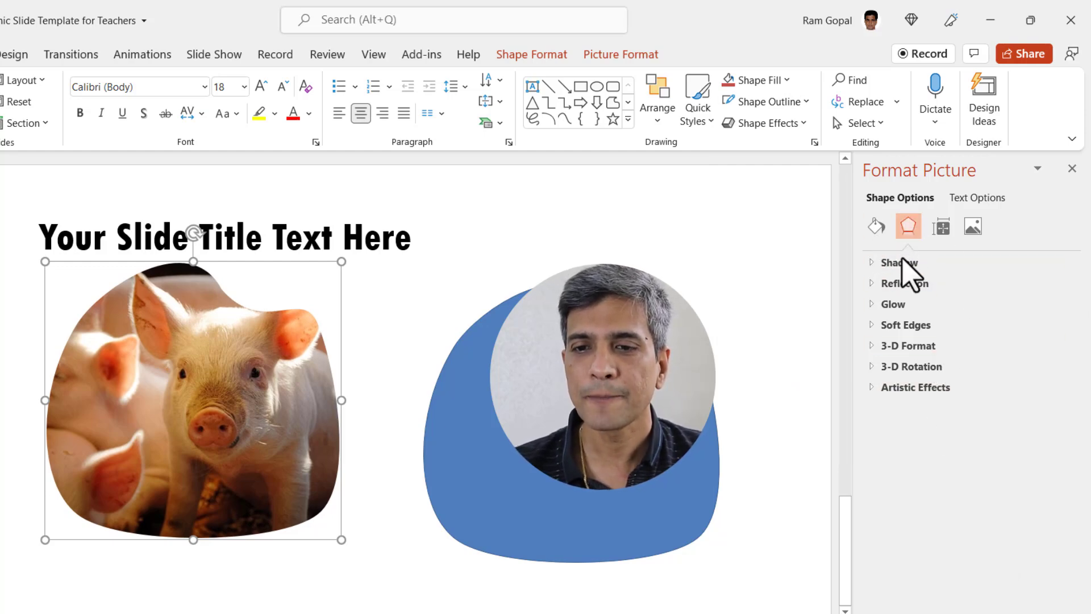
Apply an orange glow preset to the picture and nudge it slightly down and right.
click(898, 305)
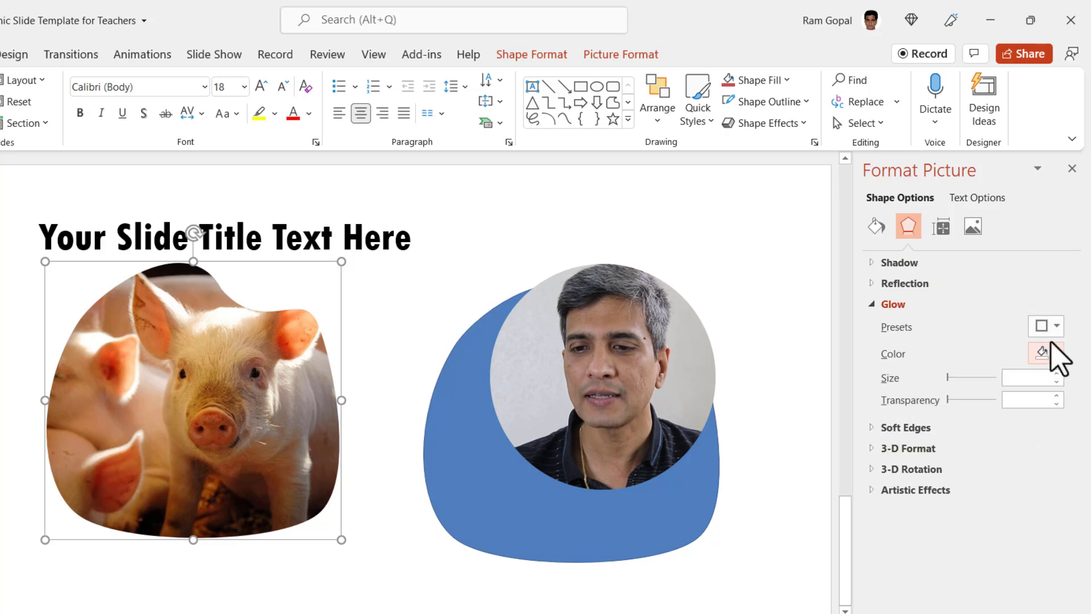
click(1054, 325)
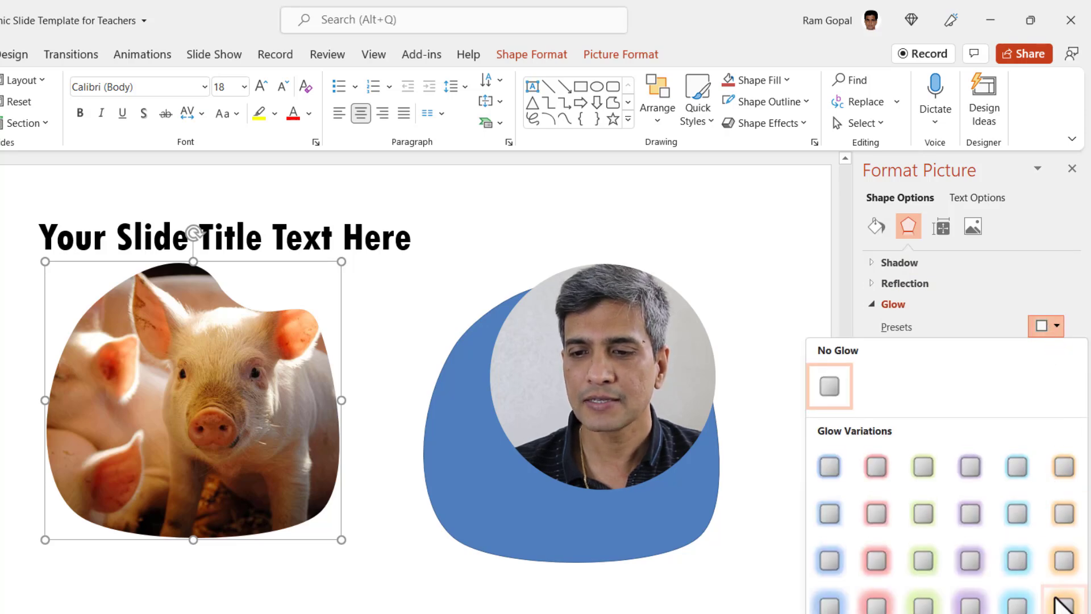
click(1055, 596)
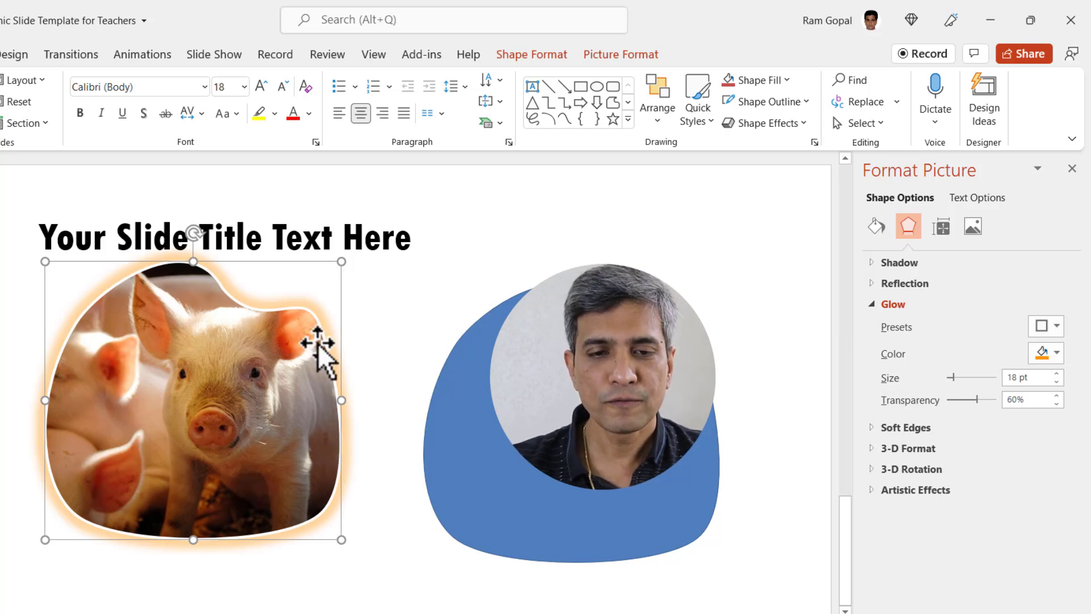
drag(319, 348, 329, 379)
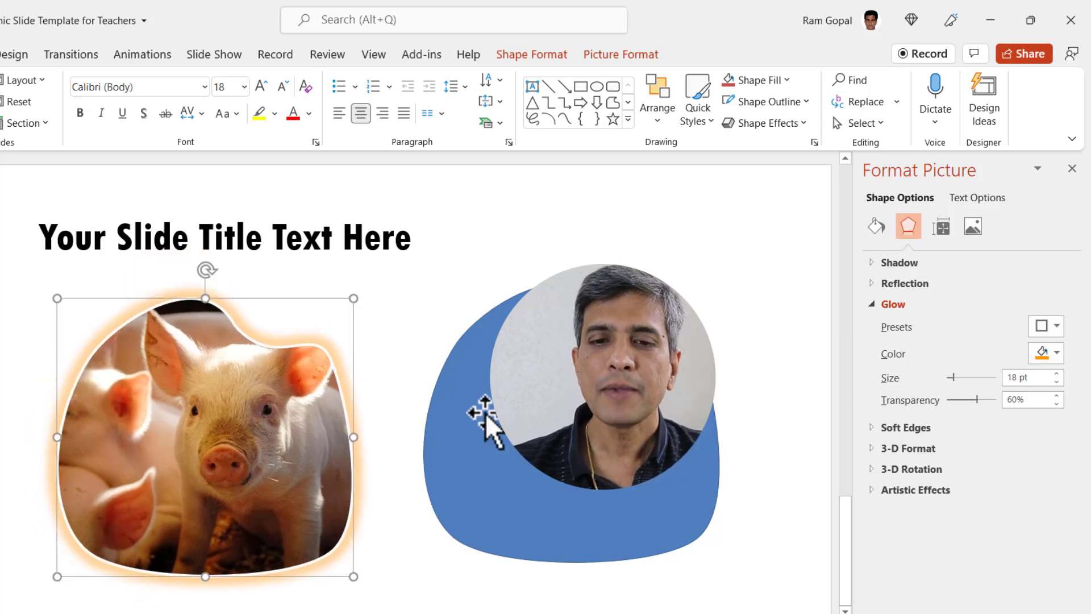
Remove the blue blob's fill and give it a dark orange outline.
click(487, 418)
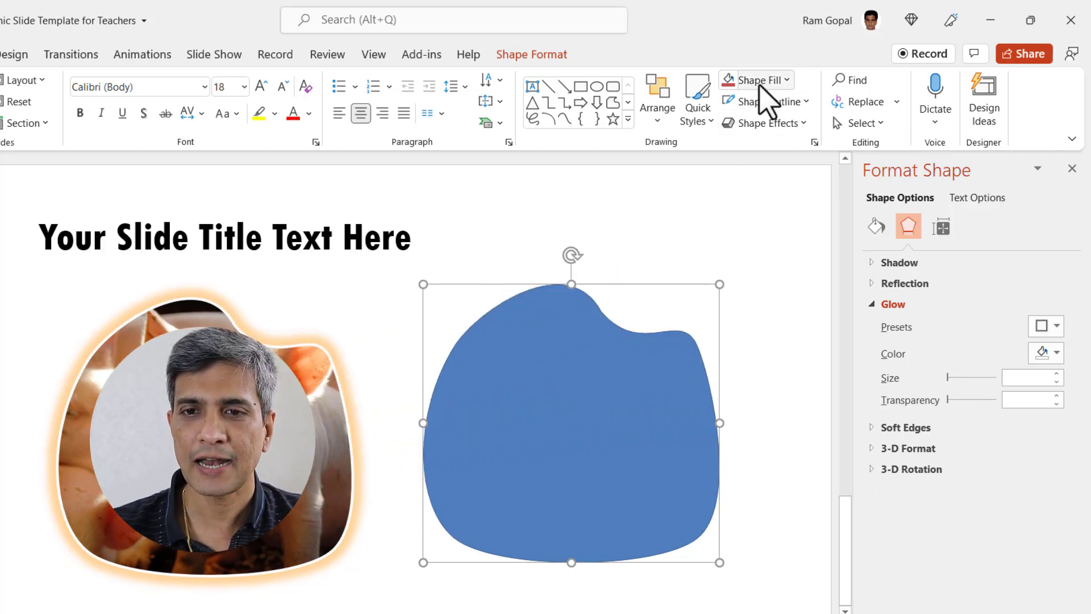
click(760, 81)
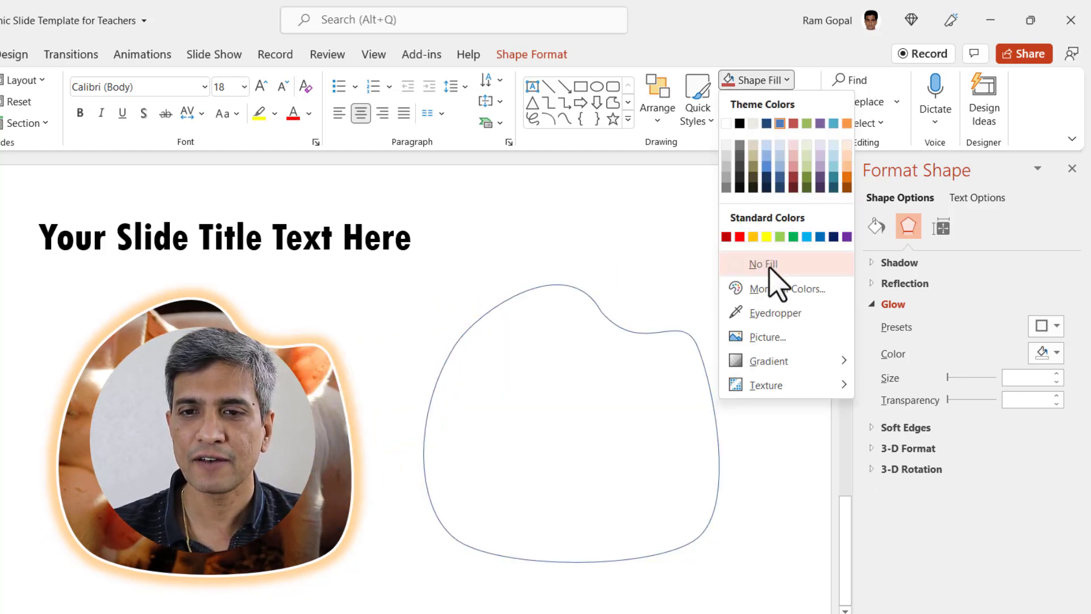
click(768, 264)
click(790, 104)
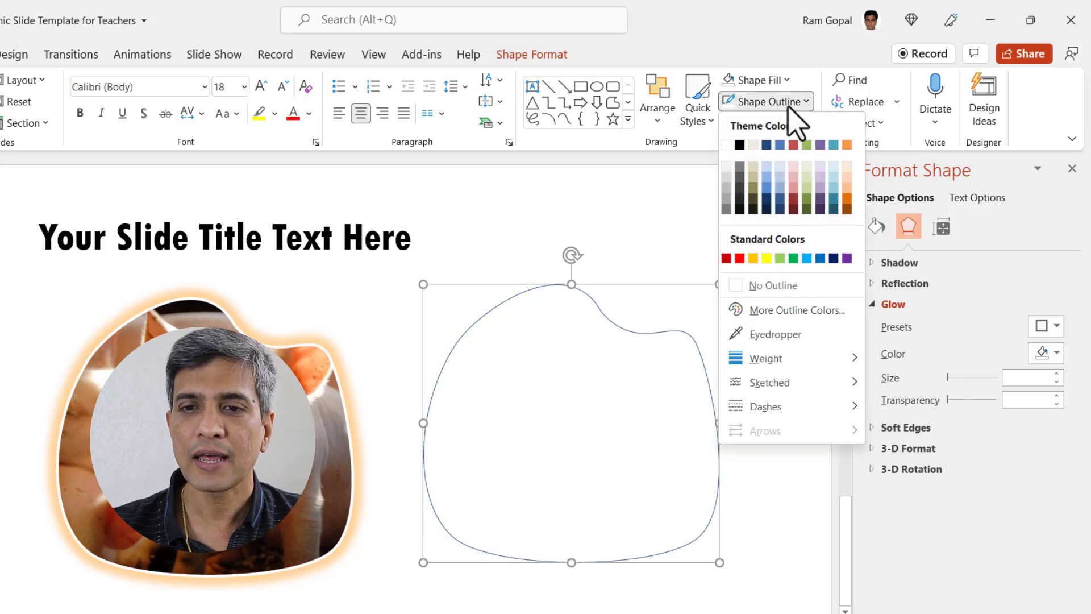
click(847, 209)
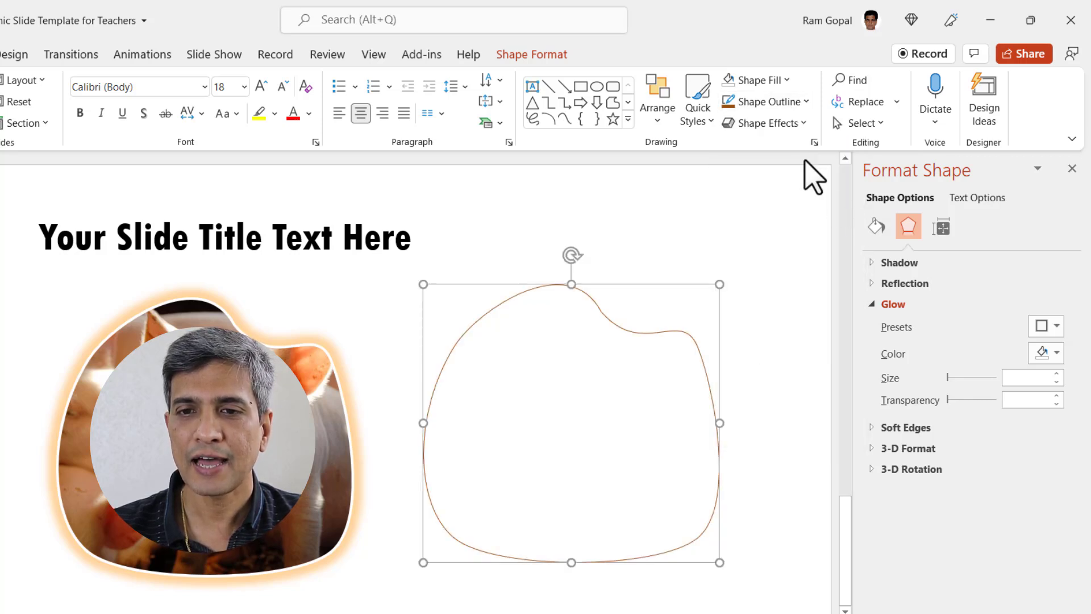
Make the orange outline 3 pt and lay it offset over the pig picture.
click(787, 102)
mouse_move(796, 358)
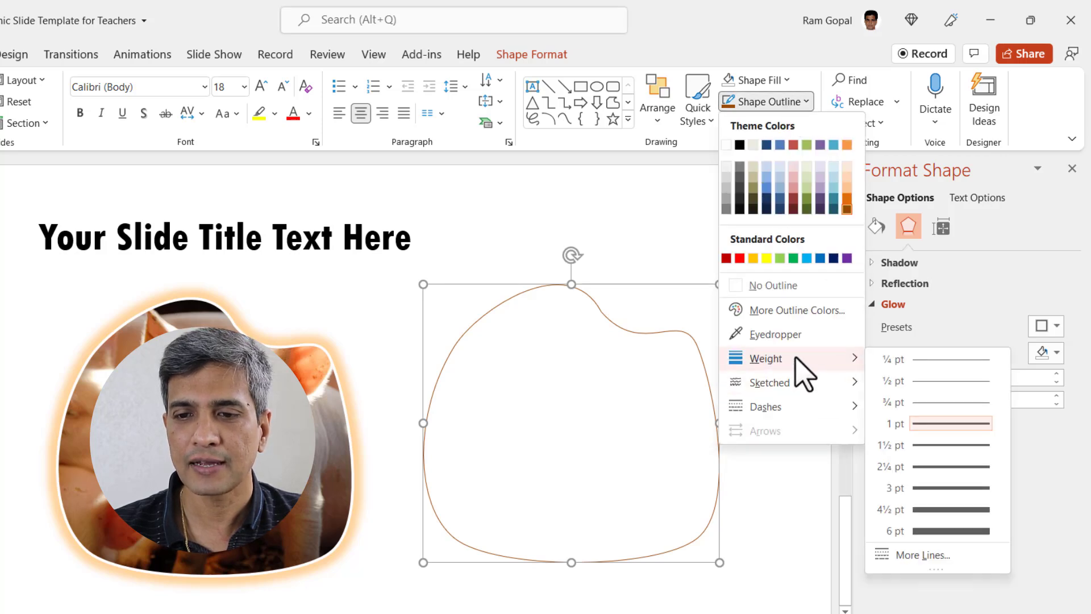
click(931, 487)
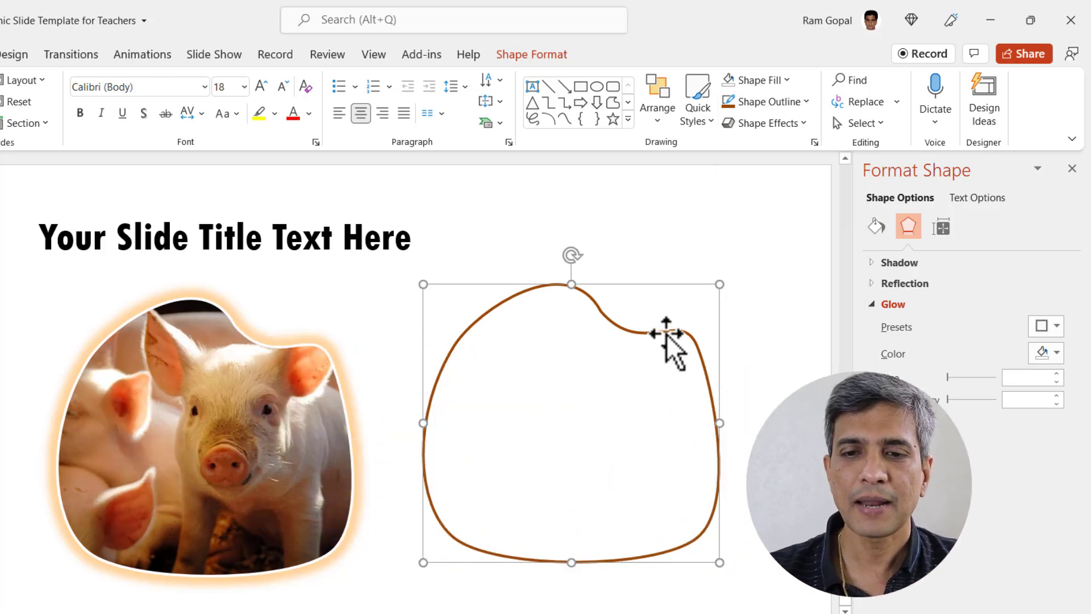
drag(666, 334, 293, 356)
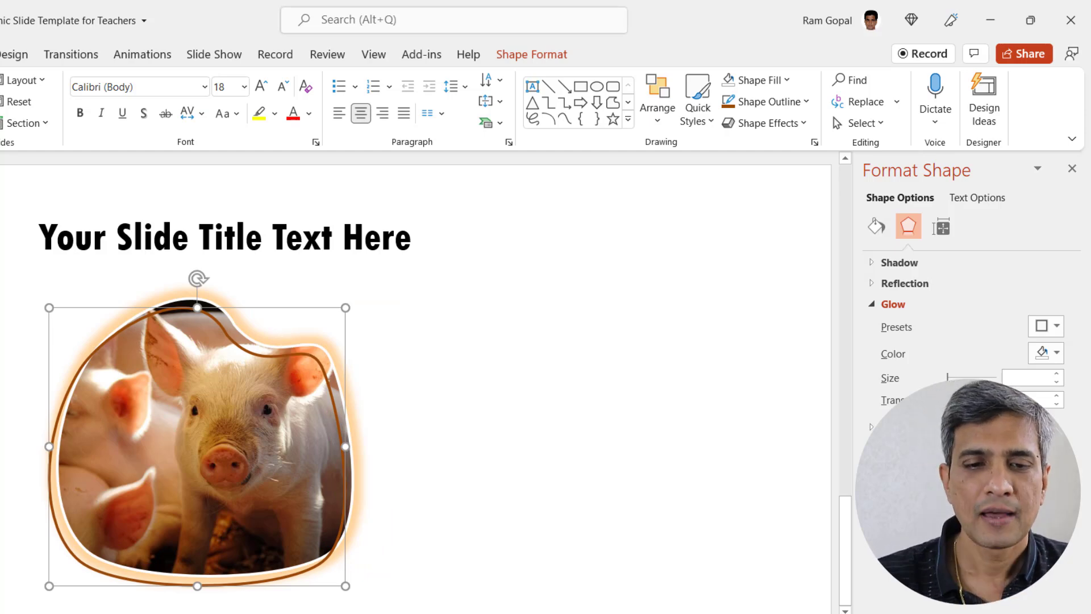
Group the pig picture with its orange outline frame using Ctrl+G.
click(297, 597)
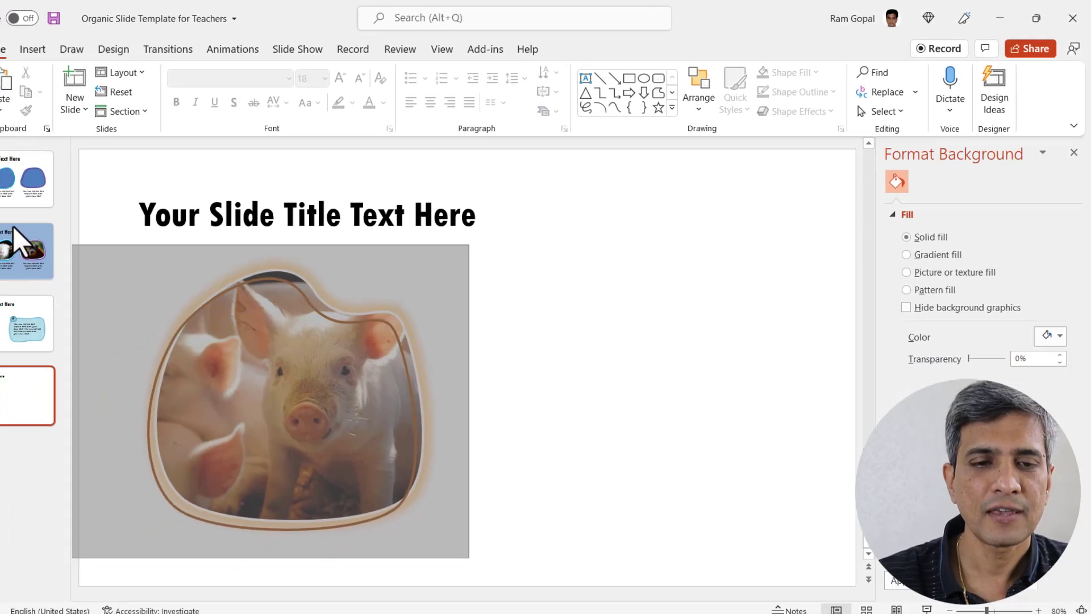
key(Tab)
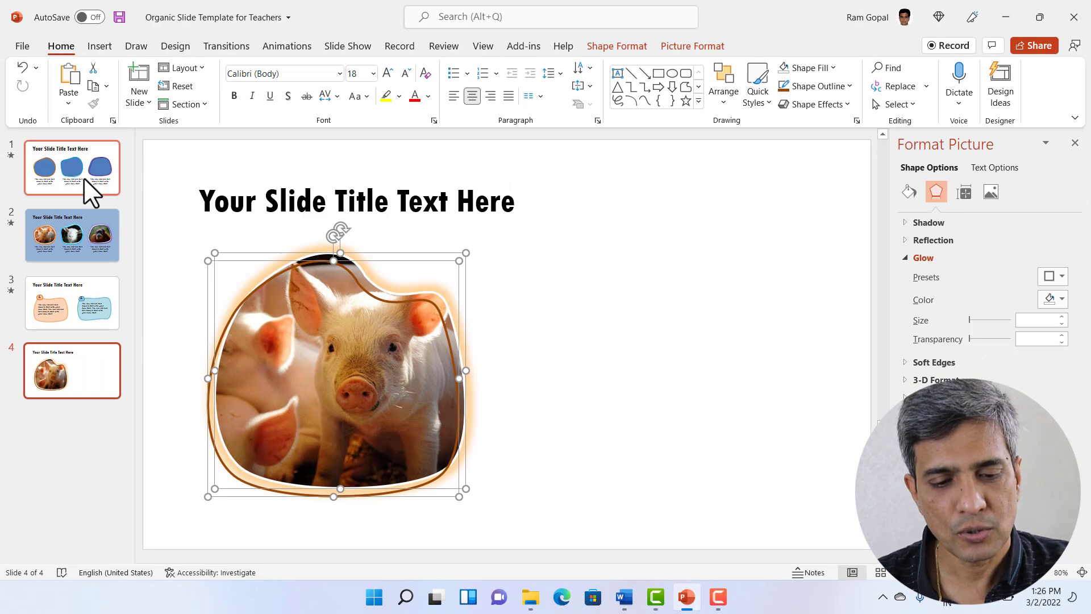
key(ctrl+g)
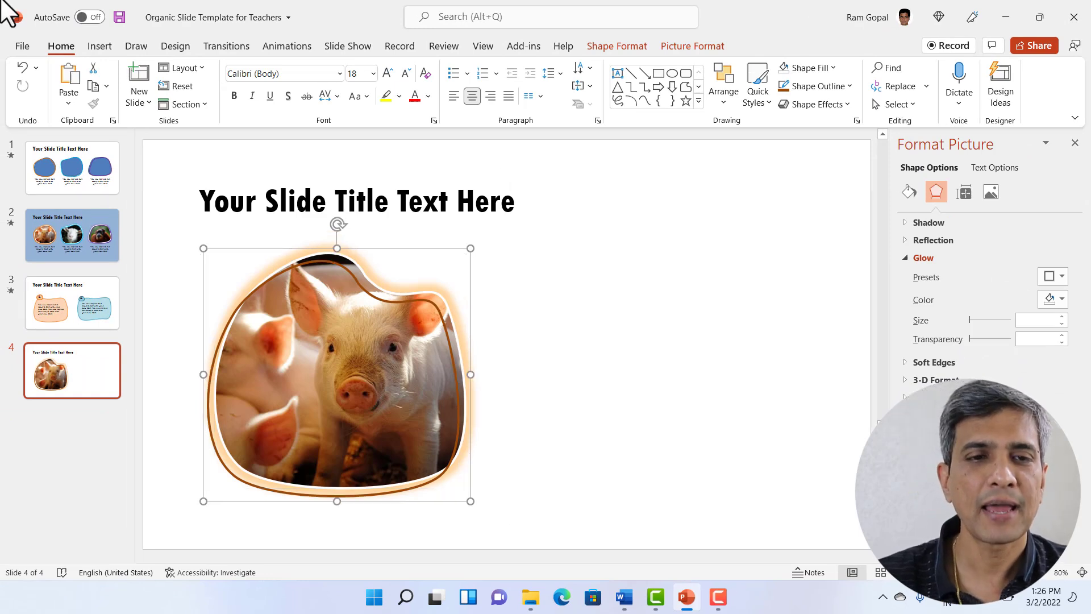
Apply a Fade animation to the grouped picture.
click(311, 43)
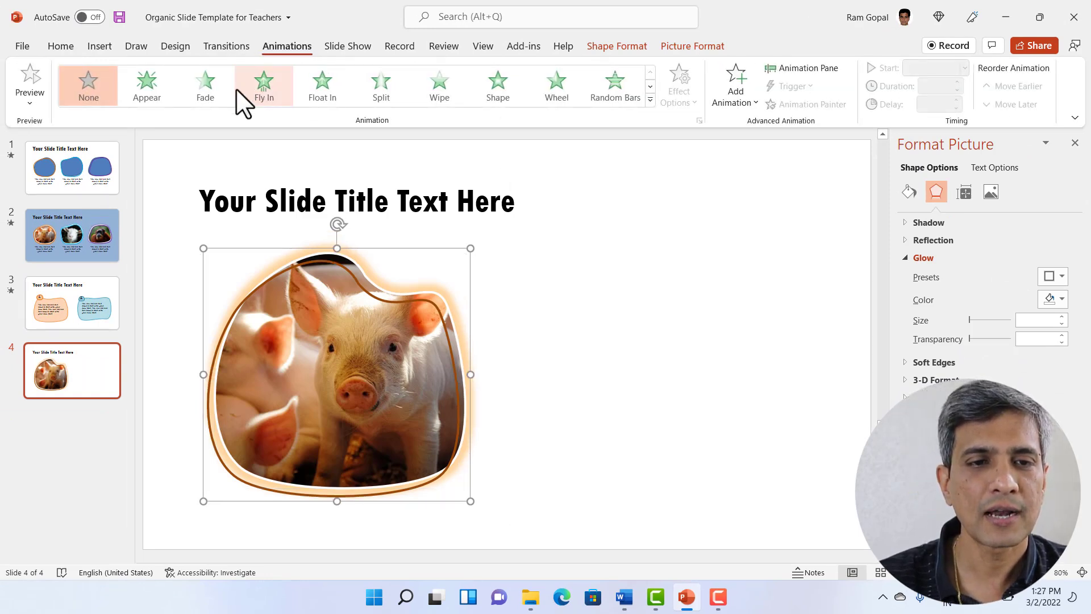
click(202, 97)
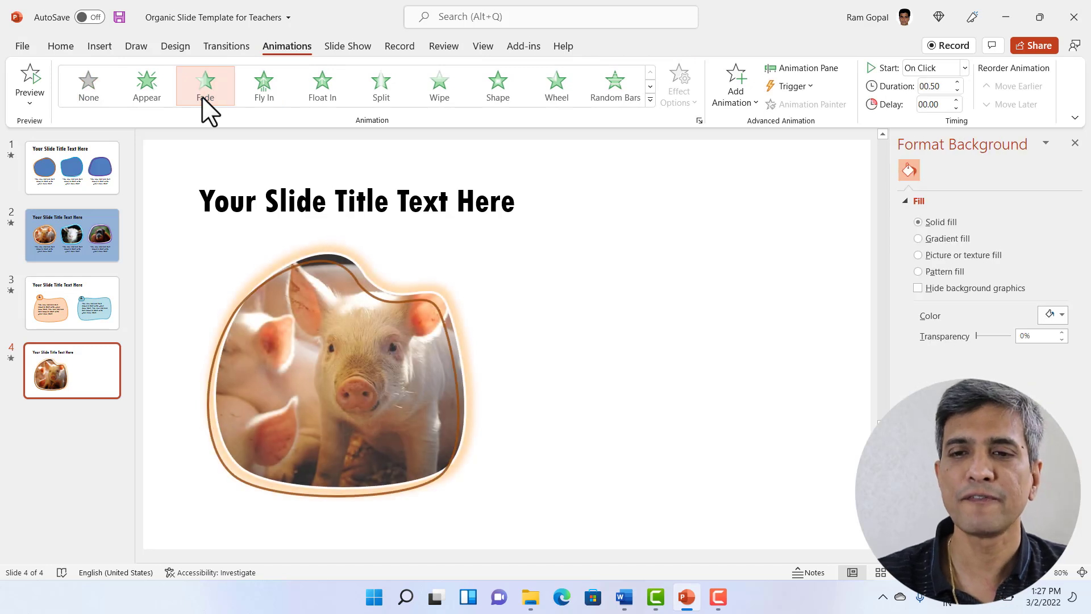
click(932, 66)
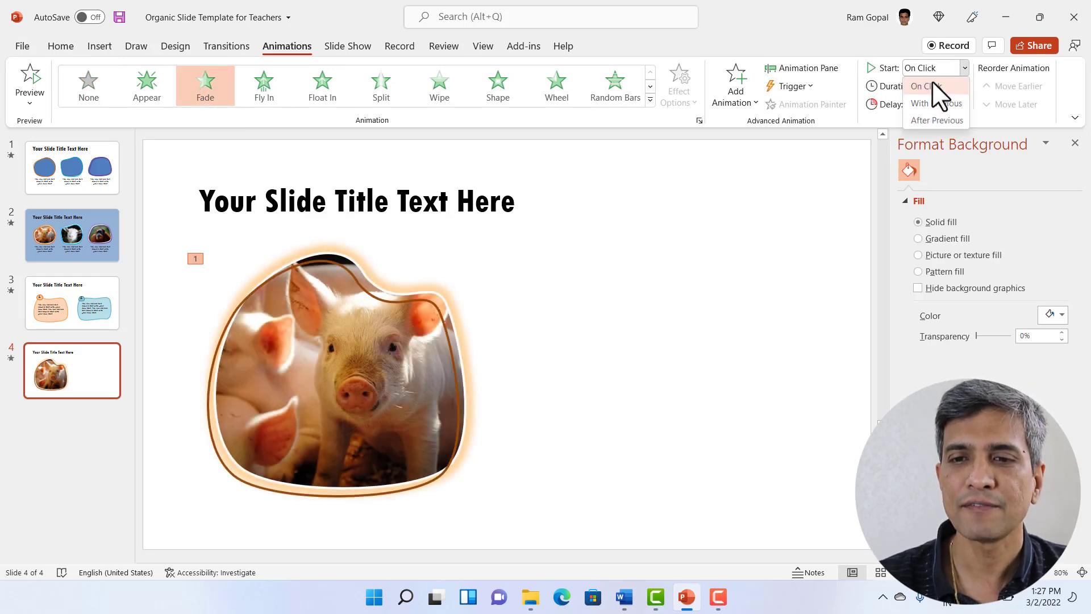
Start the picture's fade With Previous, then paste the caption text box and give it a Fade animation.
click(935, 104)
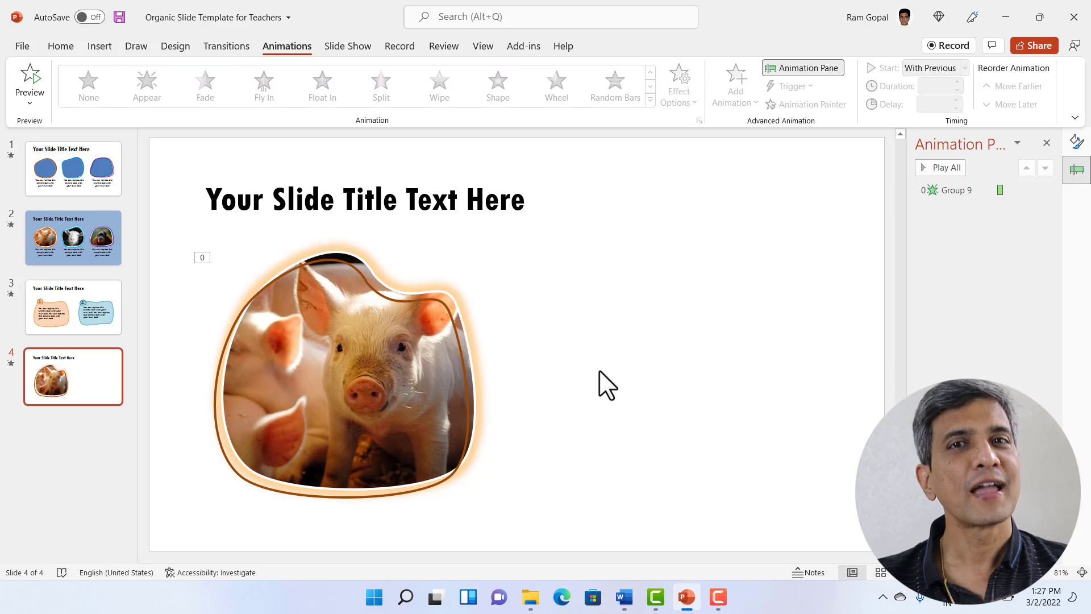
text(You can replace this sample text with your own text. You can replace this sample text with your own text.)
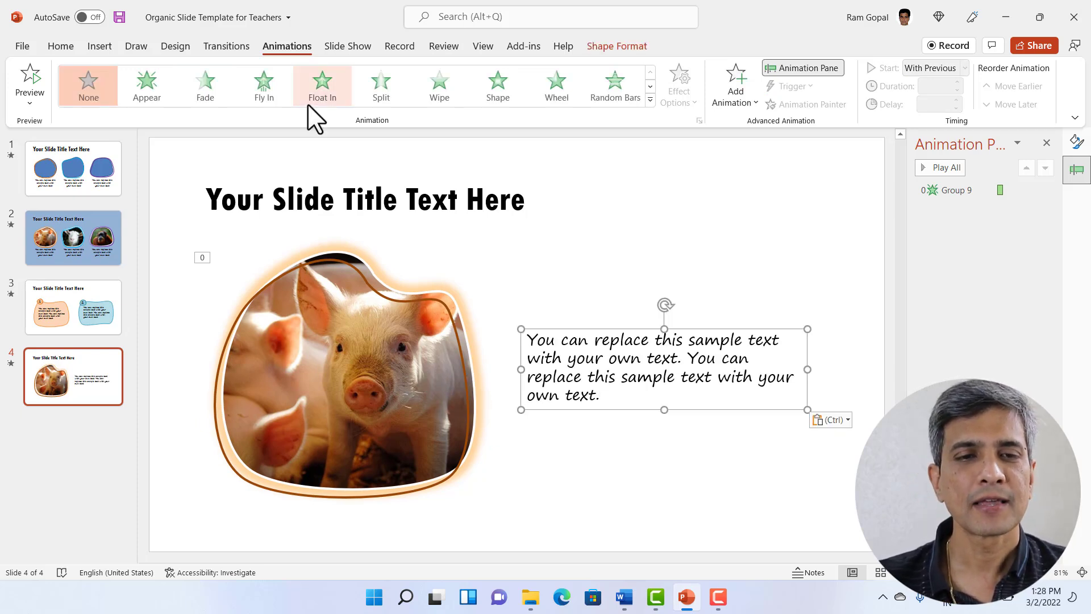
click(219, 84)
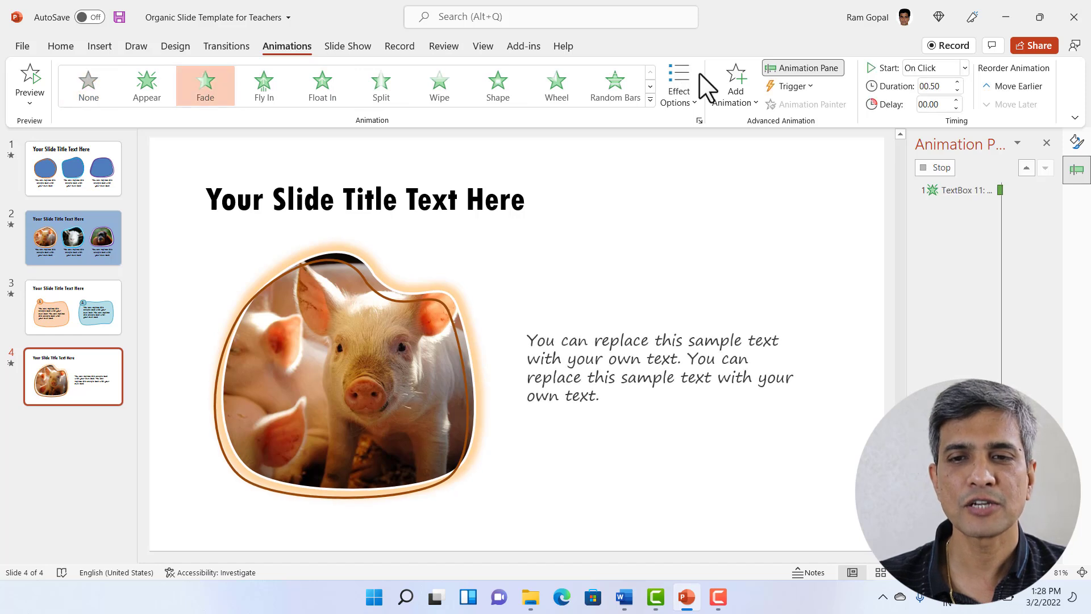
click(926, 70)
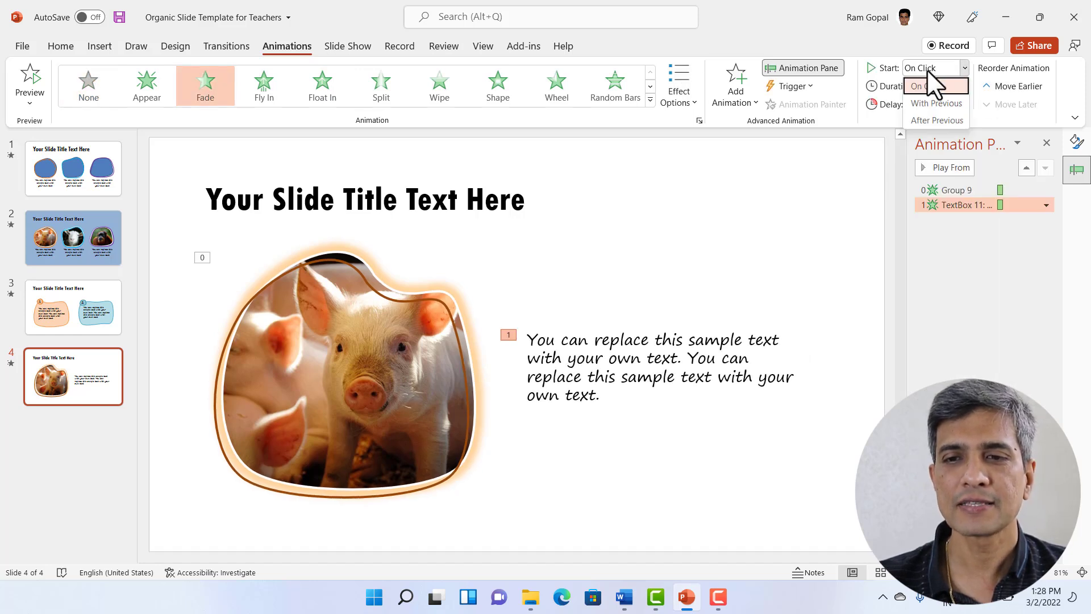
click(933, 119)
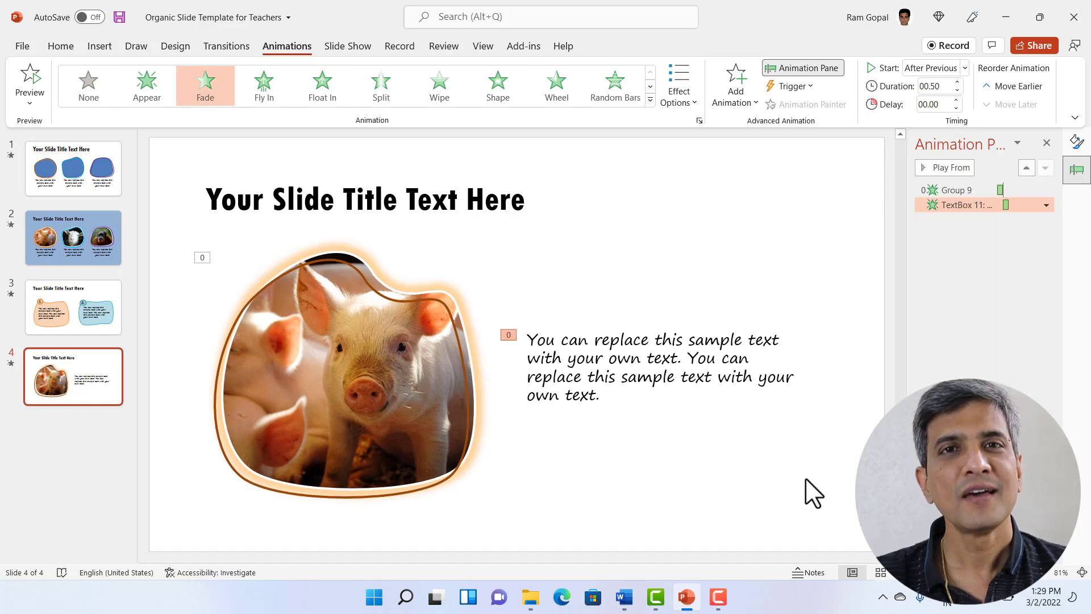